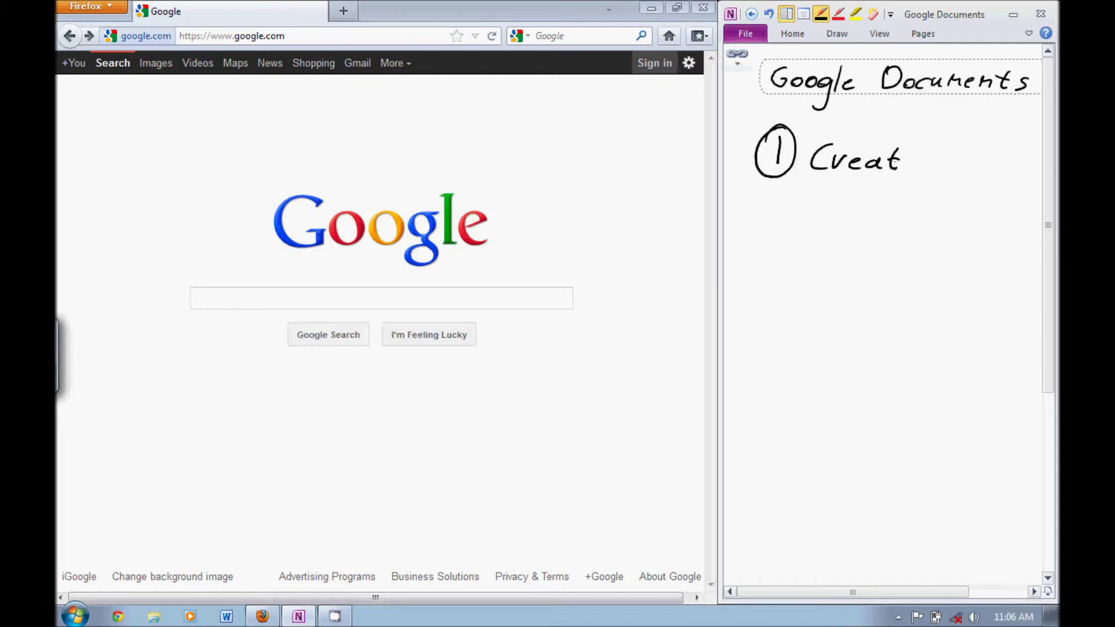
Finish handwriting the circled note item 1 so it reads "Create a account" on the Google Documents page
mouse_move(952, 152)
mouse_down()
mouse_move(944, 169)
mouse_move(961, 170)
mouse_up()
mouse_move(836, 193)
mouse_down()
mouse_move(833, 206)
mouse_move(849, 205)
mouse_up()
mouse_move(865, 194)
mouse_down()
mouse_move(860, 205)
mouse_move(888, 202)
mouse_up()
drag(908, 195, 961, 211)
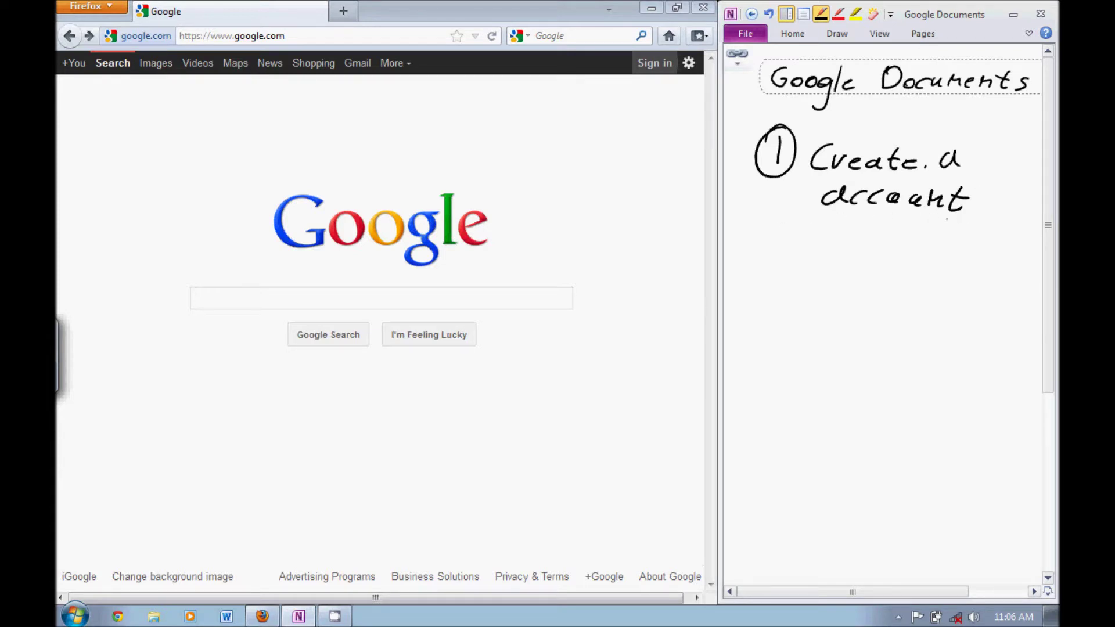
Handwrite a circled item 2 reading "get access into docs" below the first note item
drag(761, 247, 785, 270)
mouse_move(780, 231)
mouse_down()
mouse_move(800, 251)
mouse_move(758, 235)
mouse_up()
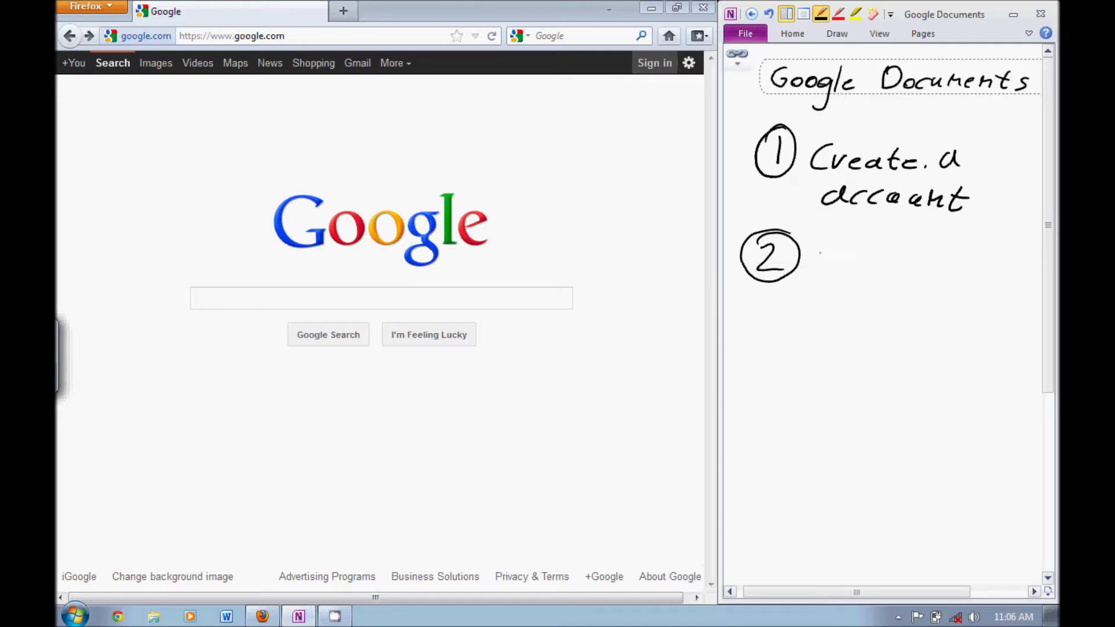
mouse_move(828, 252)
mouse_down()
mouse_move(816, 290)
mouse_move(856, 269)
mouse_up()
mouse_move(868, 248)
mouse_down()
mouse_move(879, 267)
mouse_move(885, 251)
mouse_move(953, 268)
mouse_up()
drag(964, 263, 973, 268)
drag(995, 253, 987, 268)
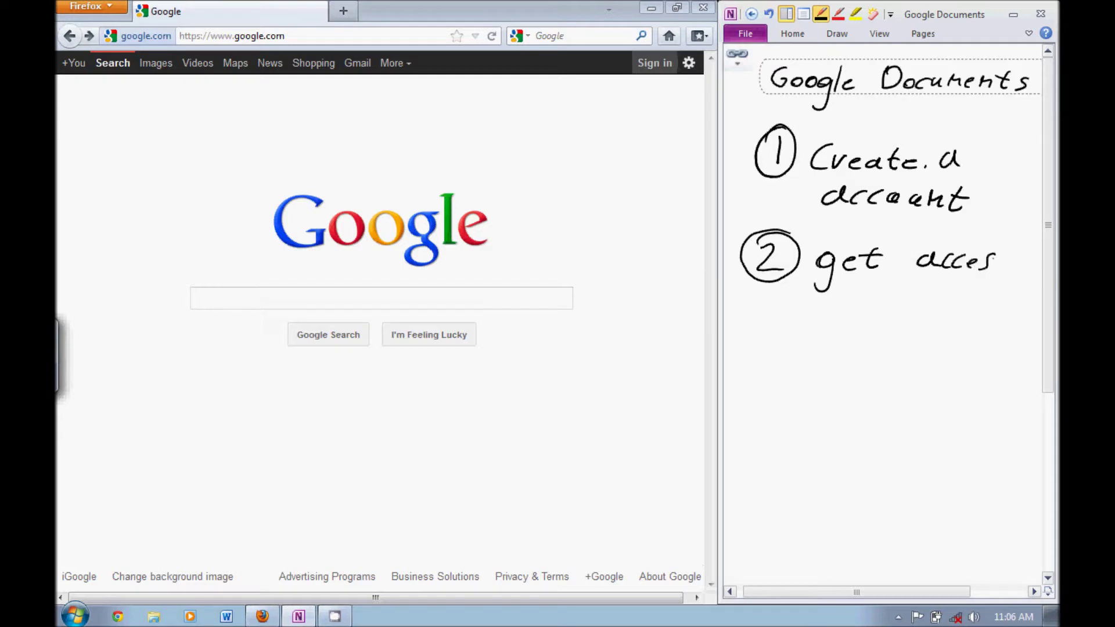
drag(800, 312, 813, 314)
mouse_move(833, 296)
mouse_down()
mouse_move(829, 317)
mouse_move(859, 303)
mouse_move(917, 317)
mouse_up()
mouse_move(932, 307)
mouse_down()
mouse_move(923, 309)
mouse_move(959, 317)
mouse_up()
drag(976, 303, 960, 327)
Handwrite a circled item 3 reading "get relevent docs" and underline item 1 in the notes
mouse_move(764, 383)
mouse_down()
mouse_move(776, 397)
mouse_move(765, 410)
mouse_up()
drag(776, 376, 755, 387)
mouse_move(821, 397)
mouse_down()
mouse_move(808, 433)
mouse_move(845, 406)
mouse_move(928, 408)
mouse_up()
mouse_move(939, 391)
mouse_down()
mouse_move(932, 410)
mouse_move(1016, 416)
mouse_up()
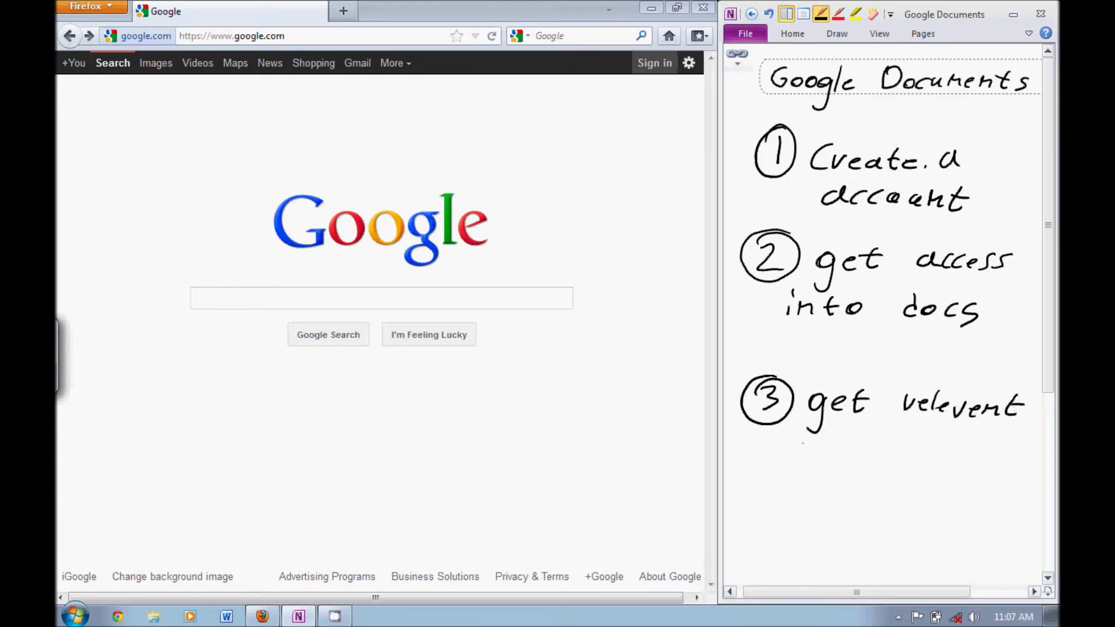
mouse_move(833, 447)
mouse_down()
mouse_move(835, 472)
mouse_move(848, 462)
mouse_move(869, 471)
mouse_up()
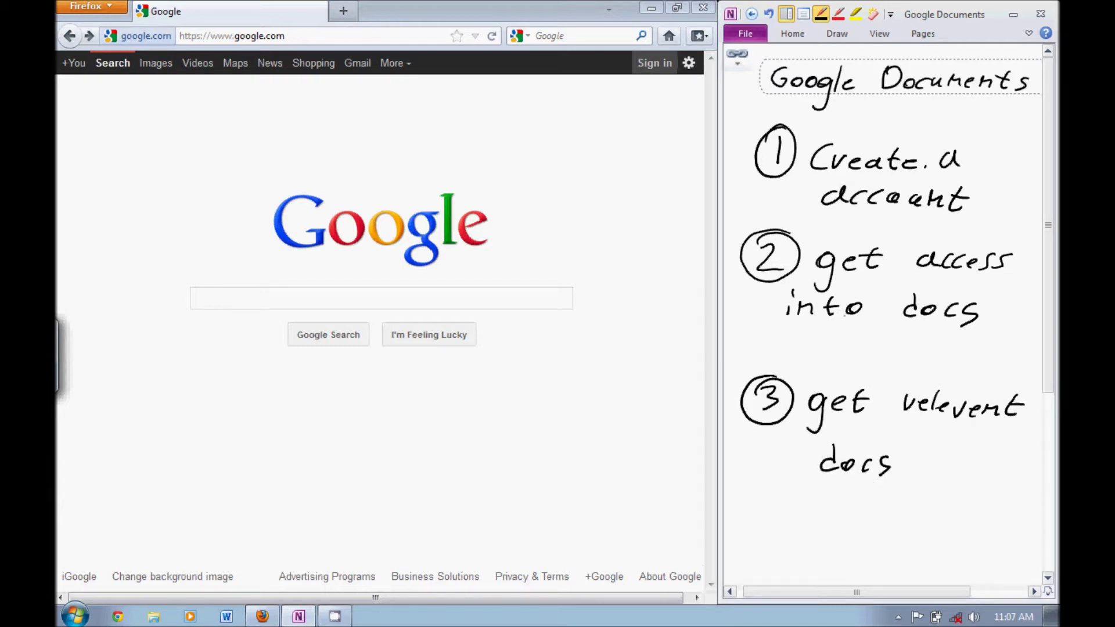
drag(761, 196, 993, 229)
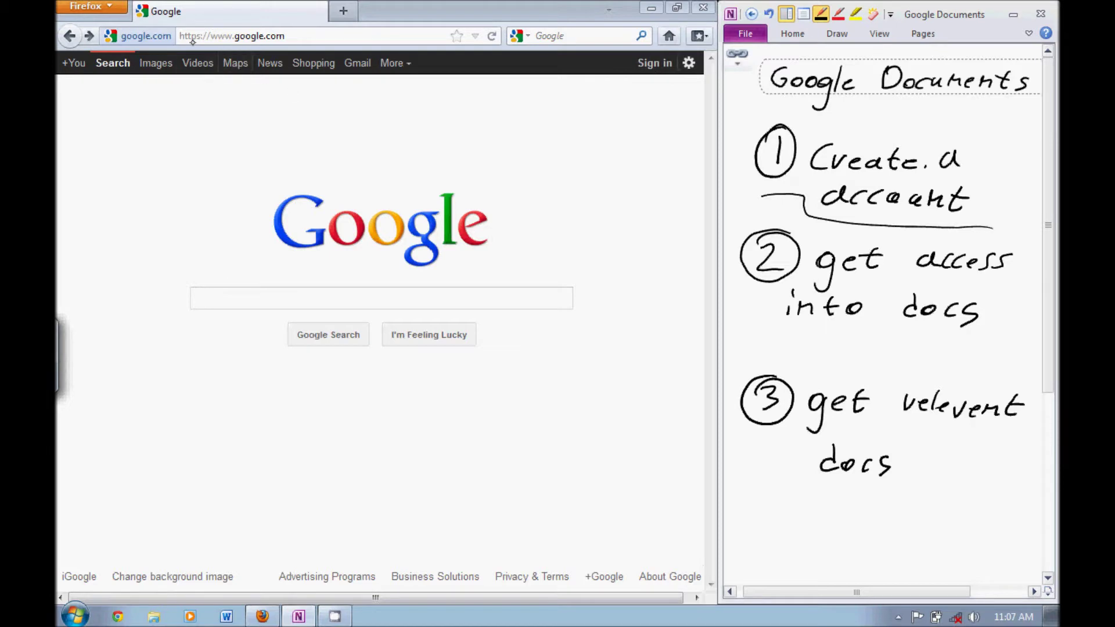
Go from the Google homepage to the sign-in page and open the form for creating a new Google Account
drag(180, 35, 281, 36)
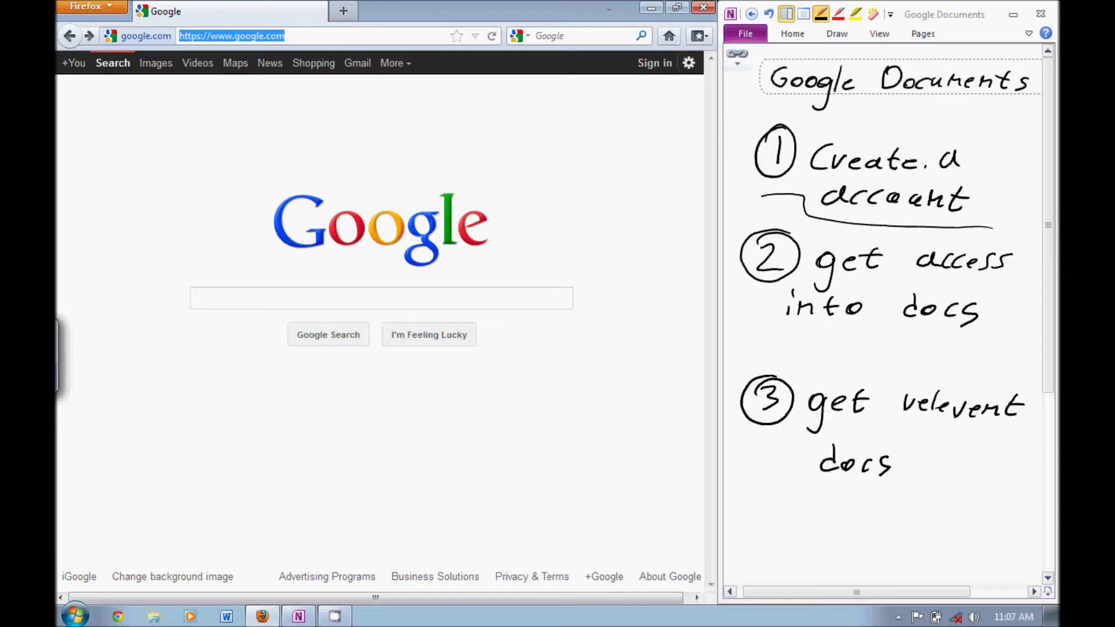
click(466, 173)
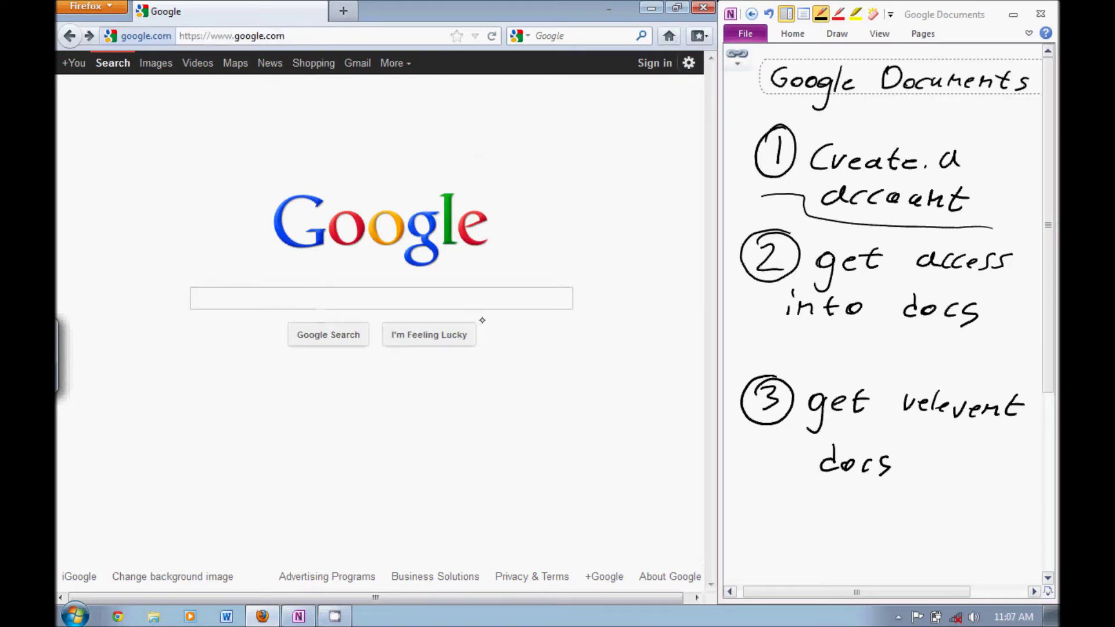
click(660, 69)
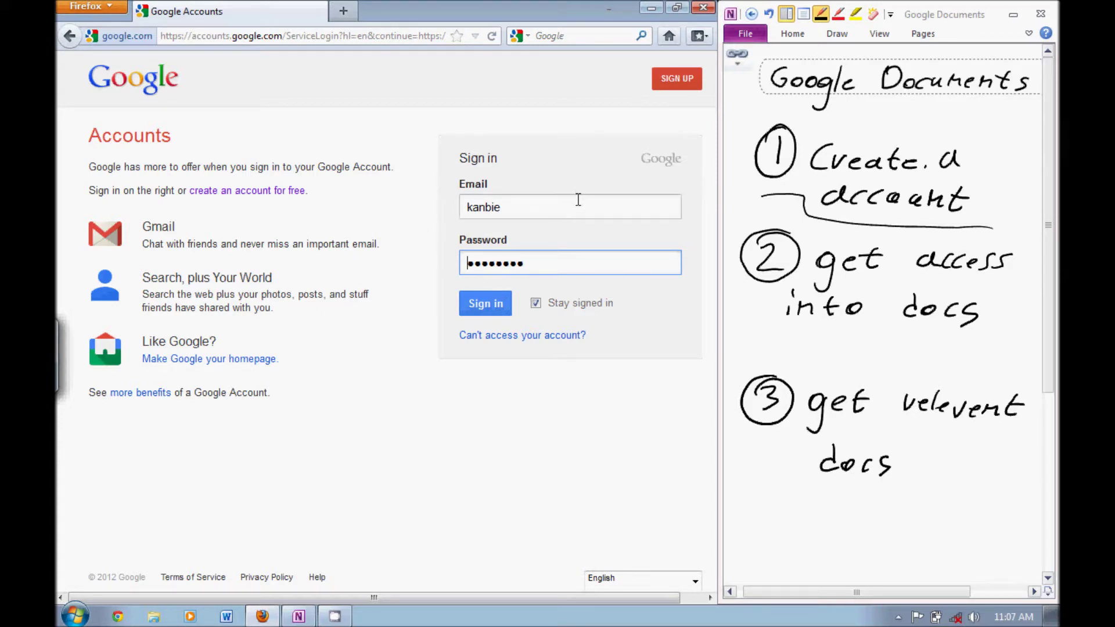
click(673, 78)
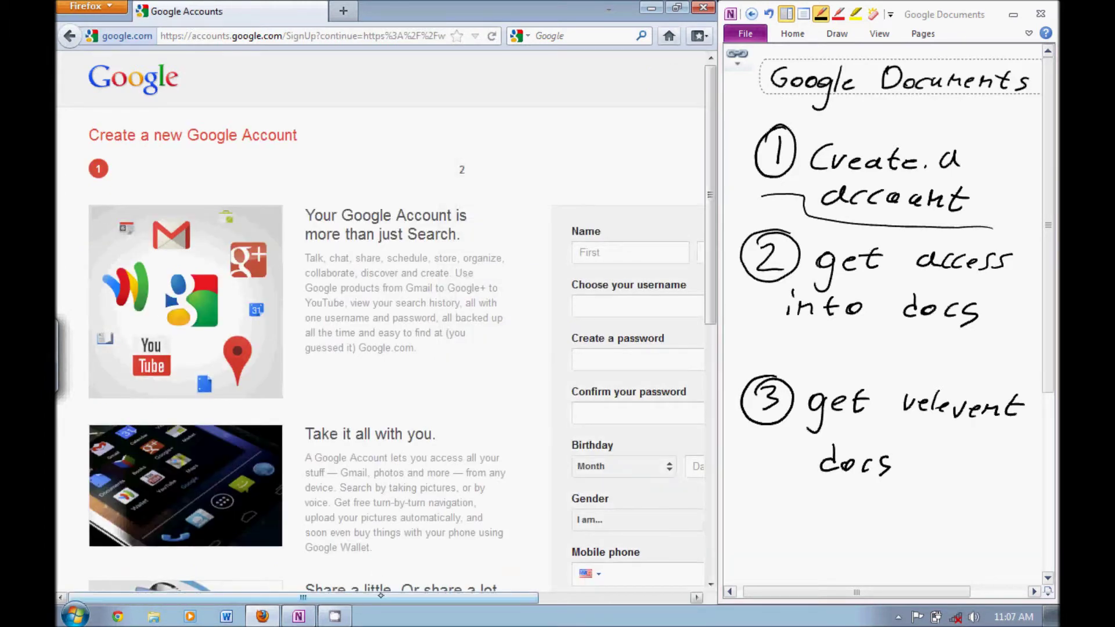
Enter the account holder's first name in the new account form using handwriting input
drag(383, 597, 535, 596)
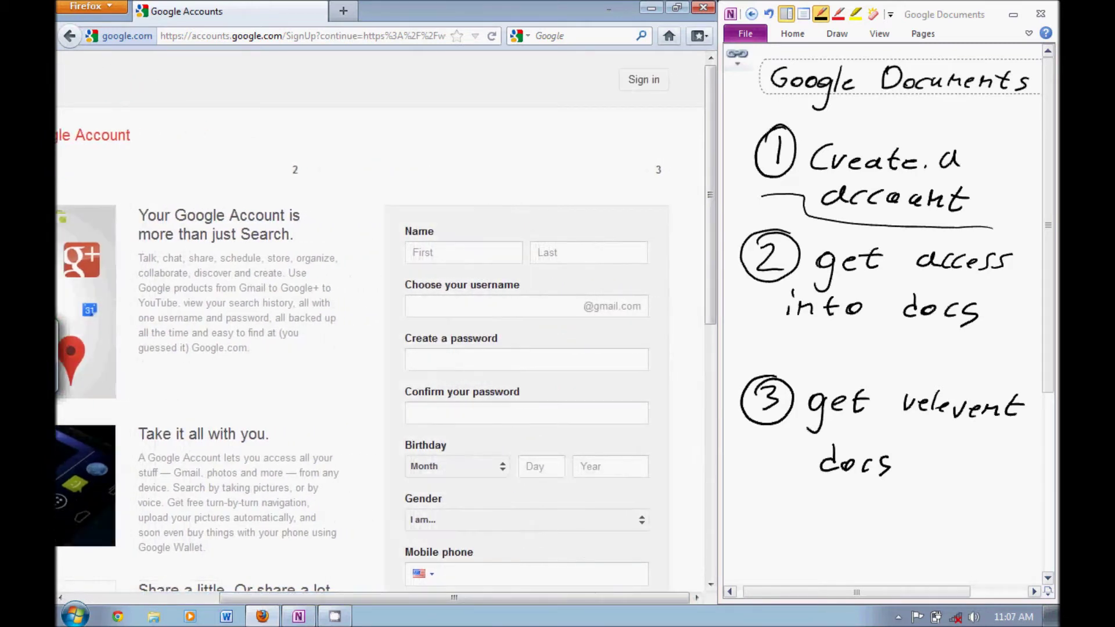
drag(711, 280, 716, 349)
click(456, 108)
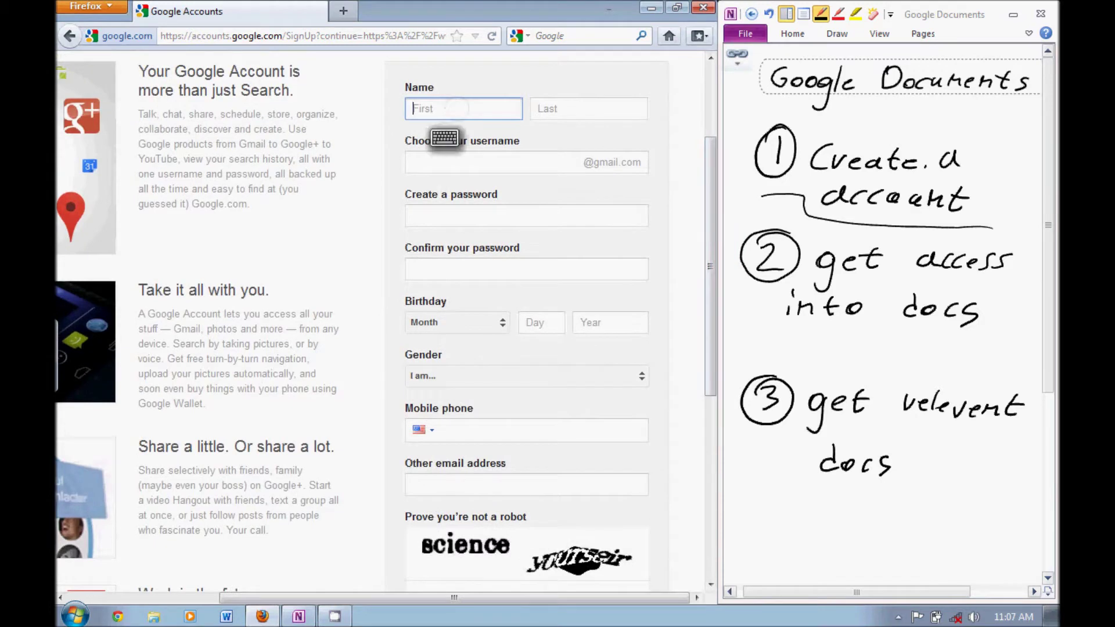
click(444, 137)
click(451, 156)
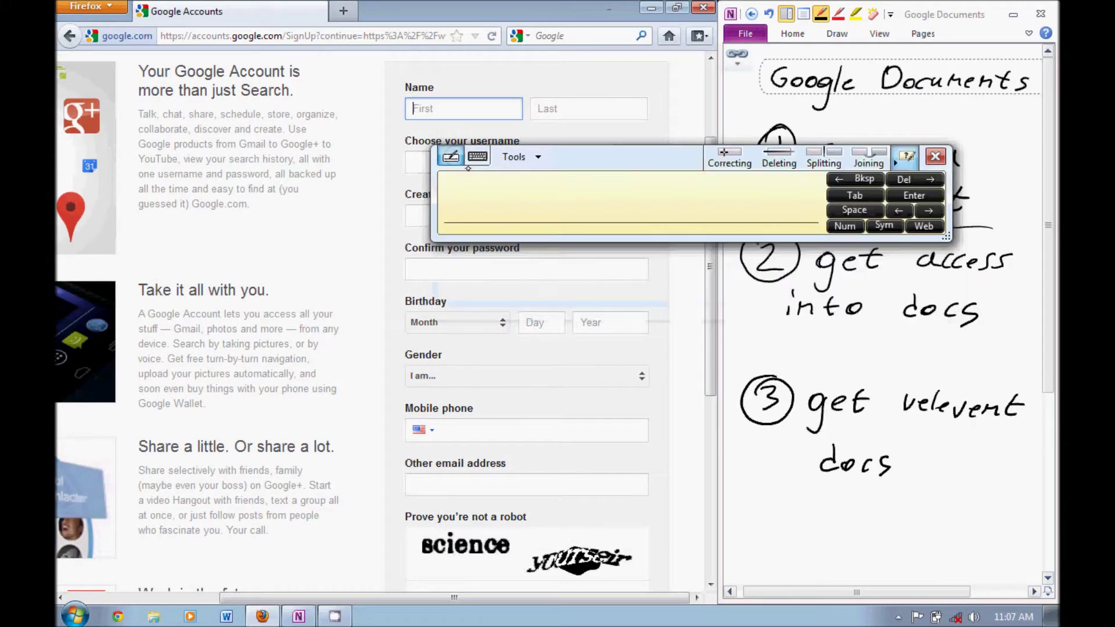
mouse_move(459, 204)
mouse_down()
mouse_move(482, 214)
mouse_move(502, 200)
mouse_up()
mouse_move(506, 201)
mouse_down()
mouse_move(510, 215)
mouse_move(532, 206)
mouse_up()
click(509, 192)
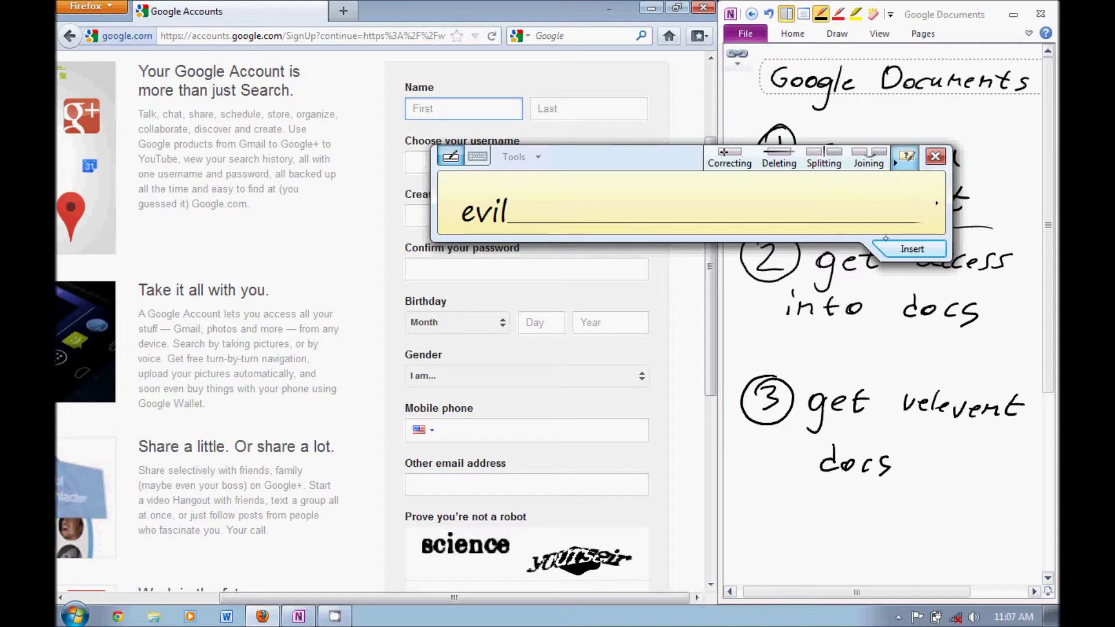
click(911, 249)
Enter the account holder's last name in the new account form using handwriting input
click(572, 111)
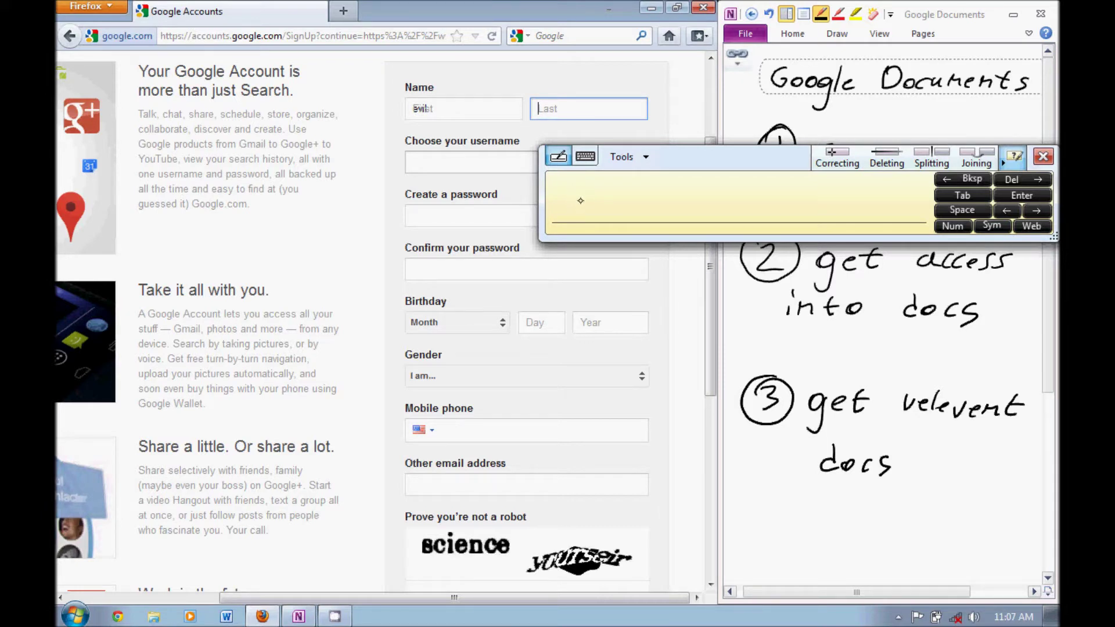
mouse_move(586, 187)
mouse_down()
mouse_move(569, 215)
mouse_move(605, 200)
mouse_move(646, 217)
mouse_up()
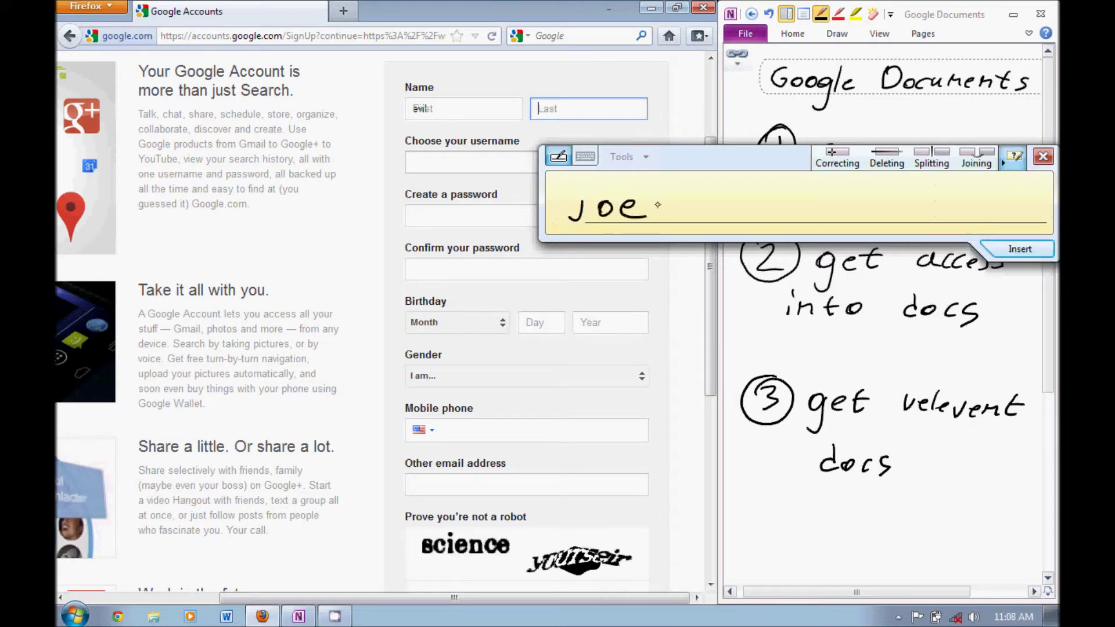
click(1017, 249)
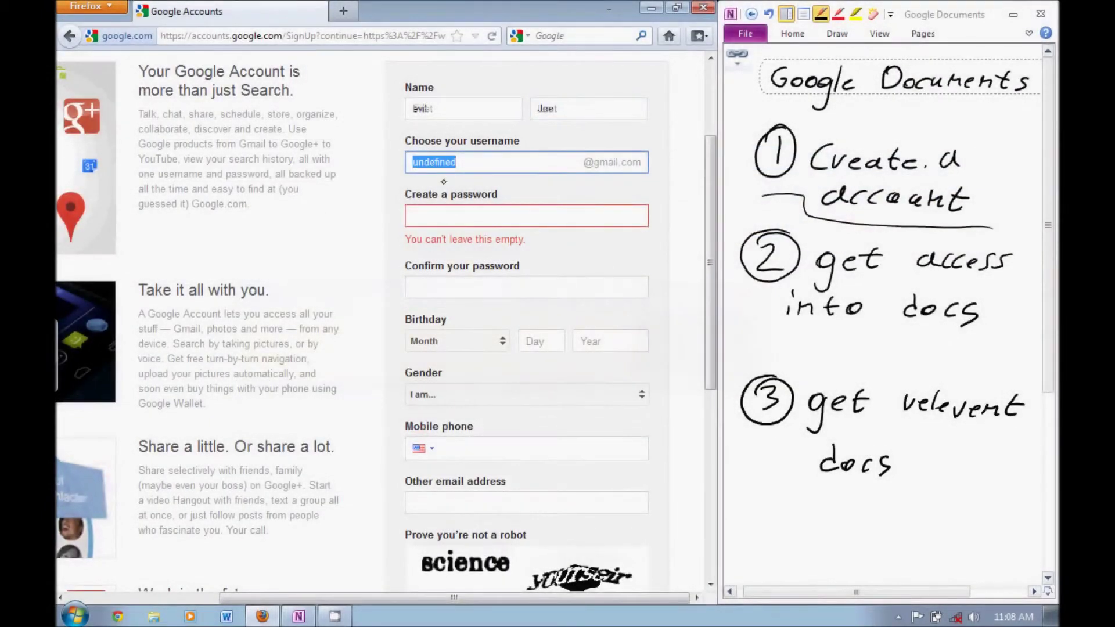
Replace the prefilled username with the chosen Gmail username using the on-screen keyboard
click(460, 162)
click(487, 194)
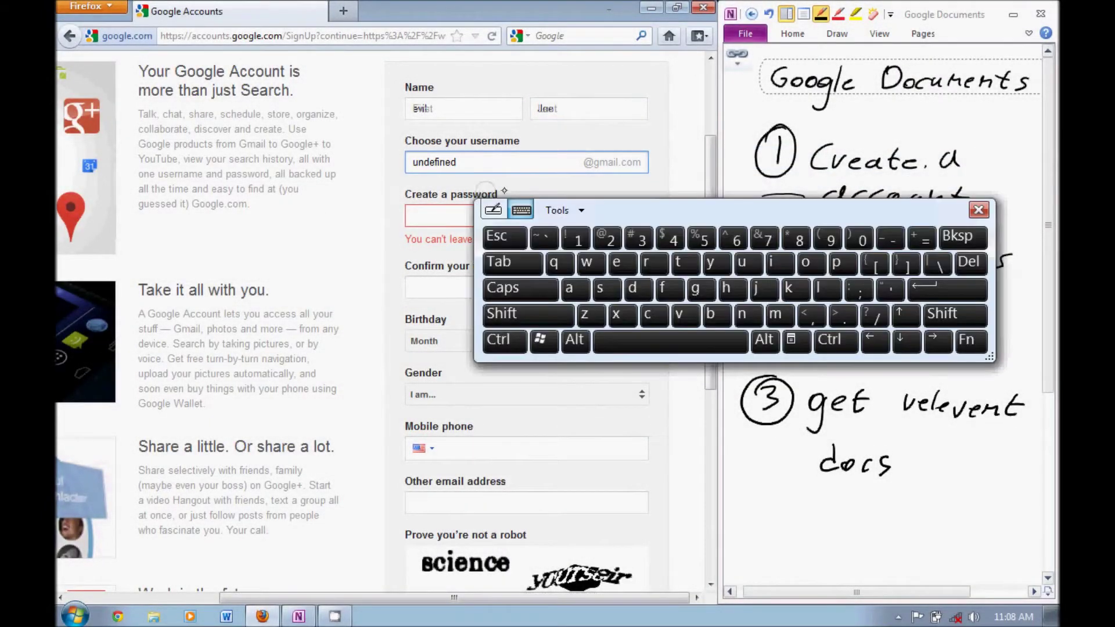
key(BackSpace)
key(BackSpace)
key(BackSpace)
key(BackSpace)
key(BackSpace)
key(BackSpace)
key(BackSpace)
key(BackSpace)
key(BackSpace)
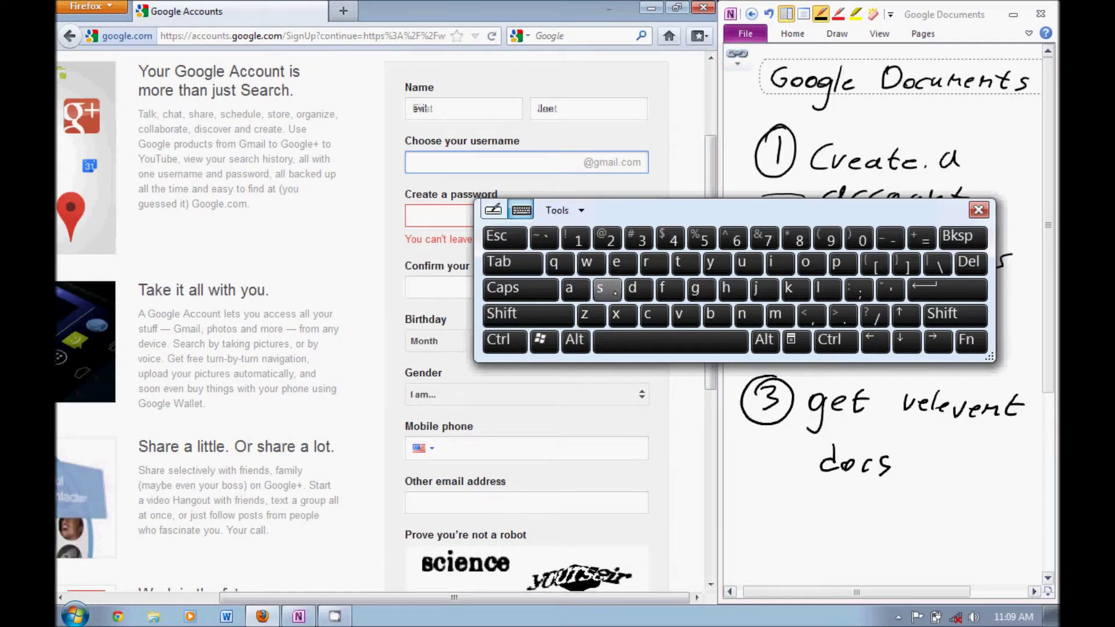
click(616, 262)
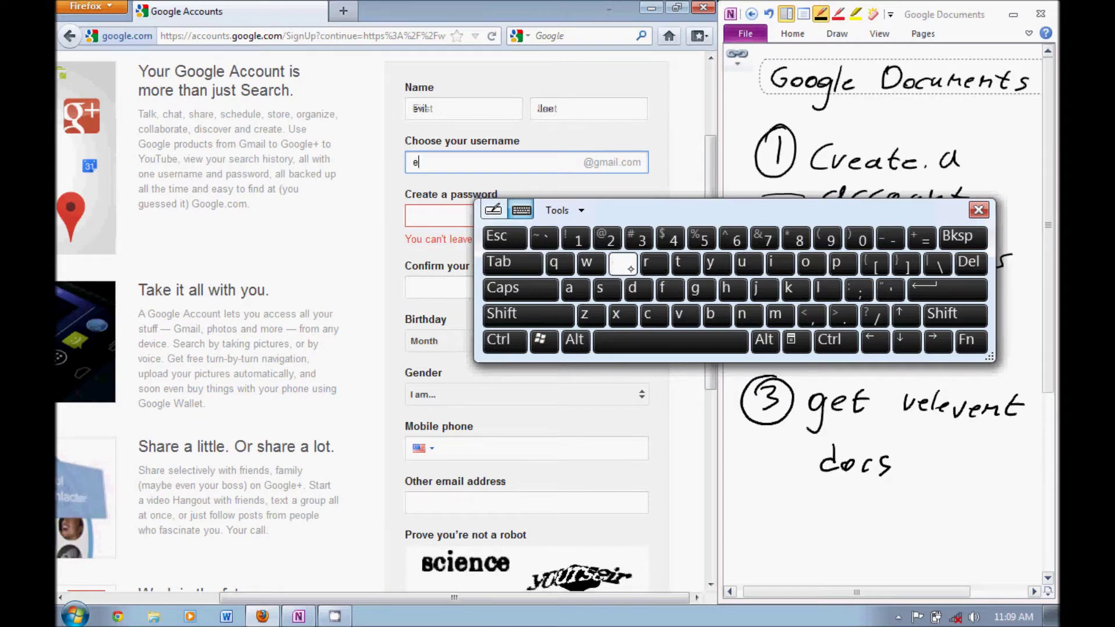
click(685, 314)
click(778, 264)
click(827, 289)
click(764, 289)
click(810, 264)
click(616, 263)
click(575, 238)
click(608, 238)
click(638, 238)
click(670, 238)
drag(741, 220, 621, 273)
click(859, 263)
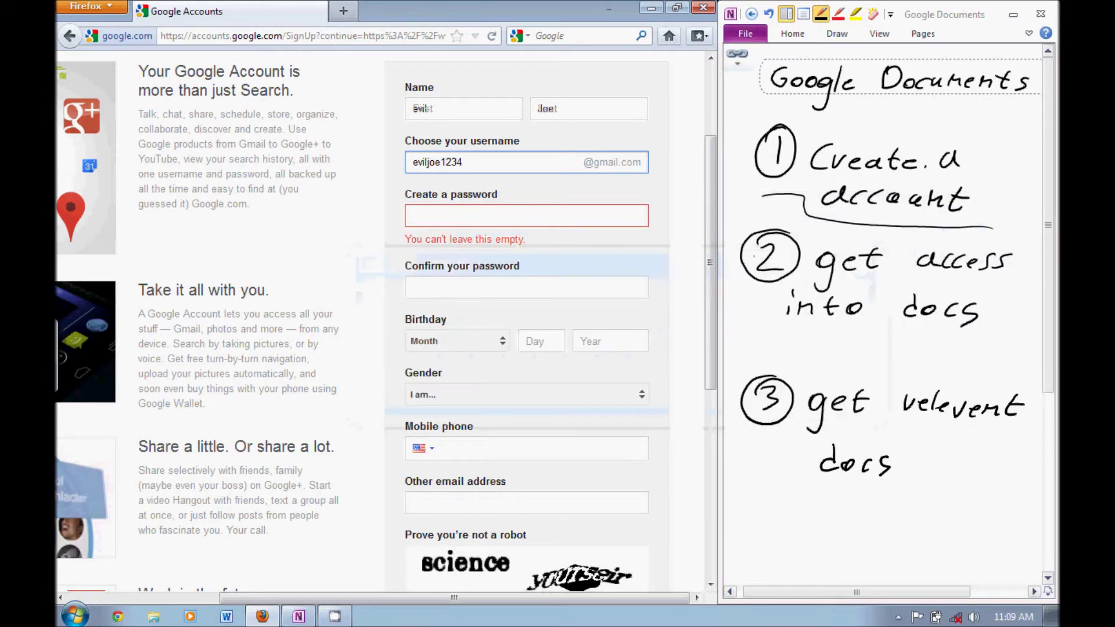
Review the password guidelines and enter a new account password in the Create a password field
click(613, 215)
click(437, 222)
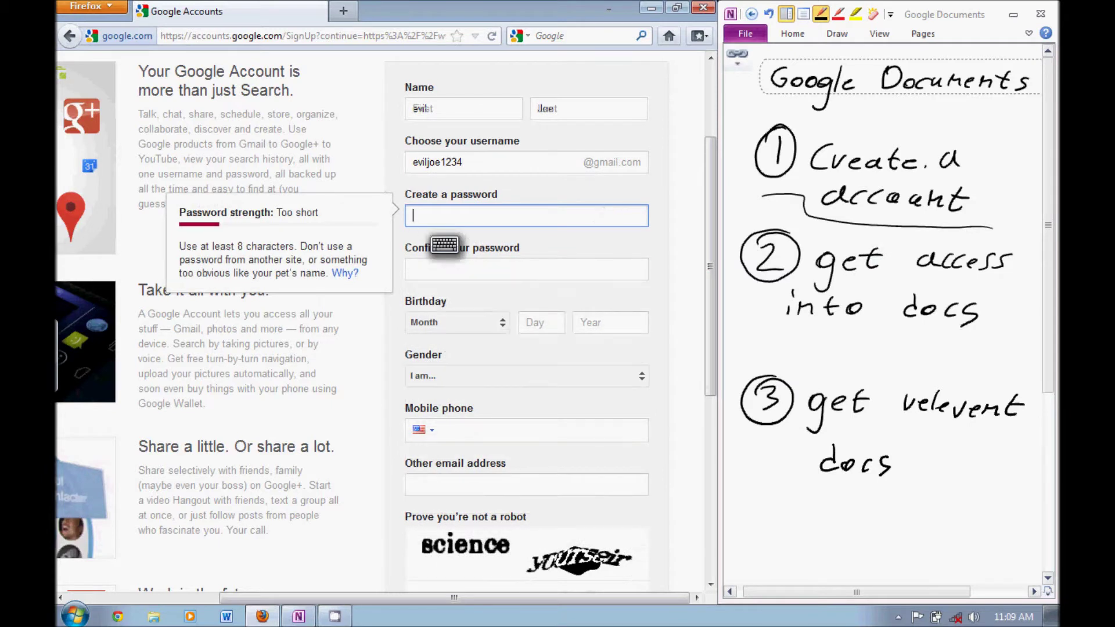
click(444, 245)
drag(181, 251, 329, 275)
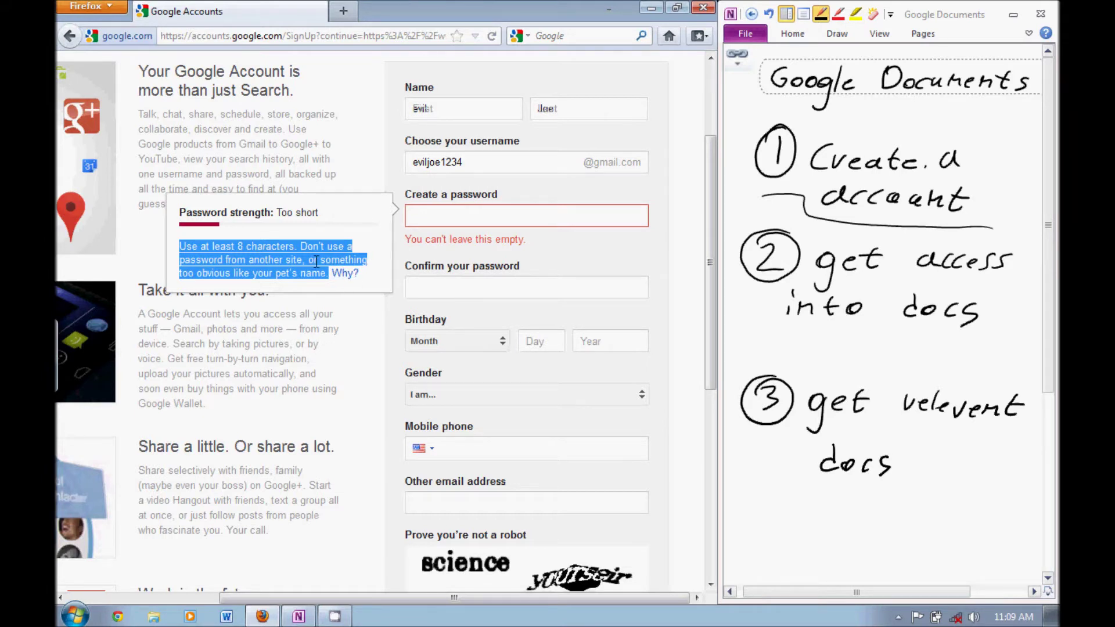
click(448, 217)
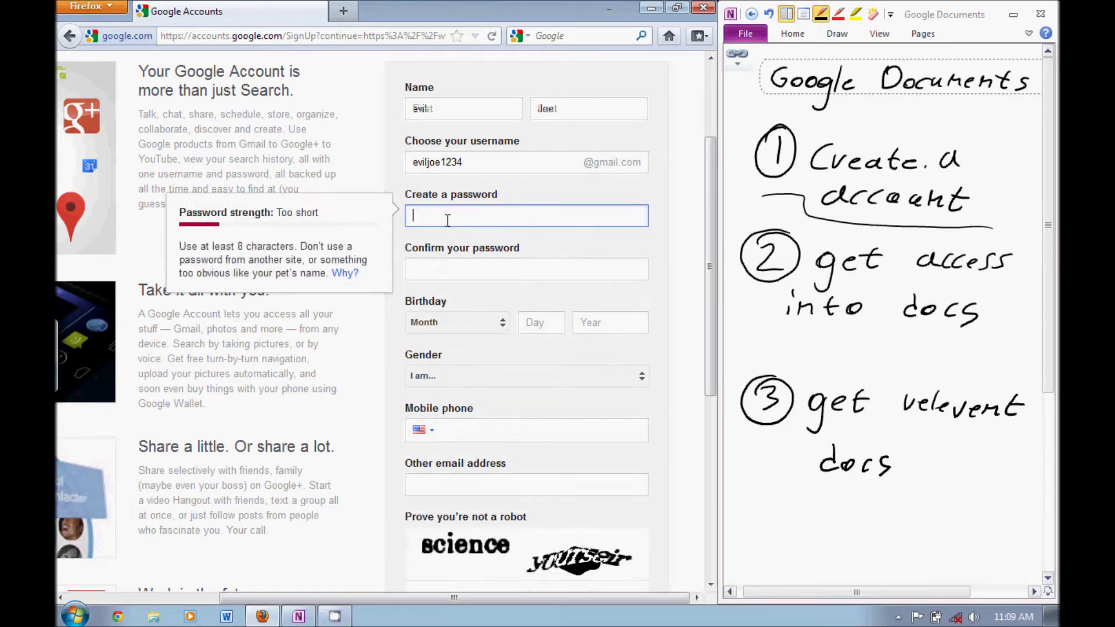
click(443, 246)
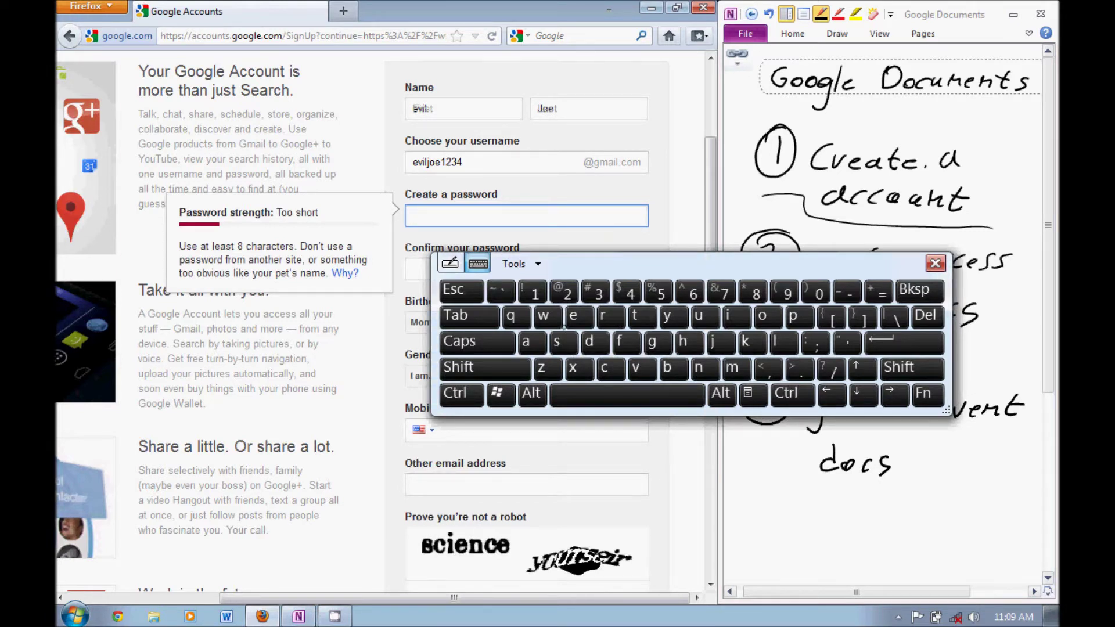
click(511, 368)
click(534, 366)
click(511, 368)
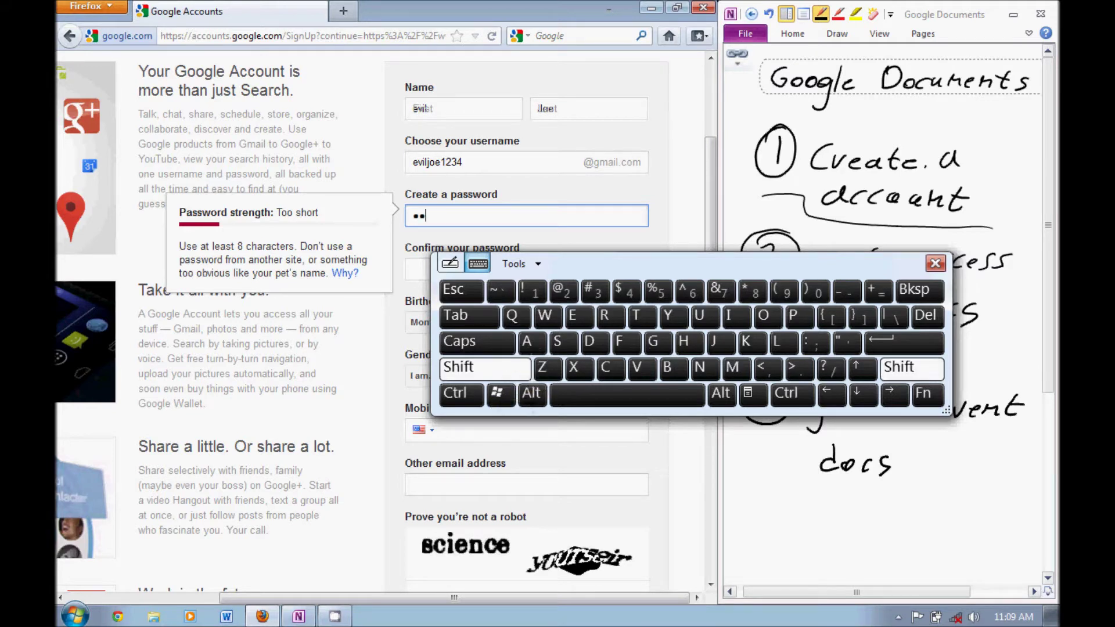
click(537, 367)
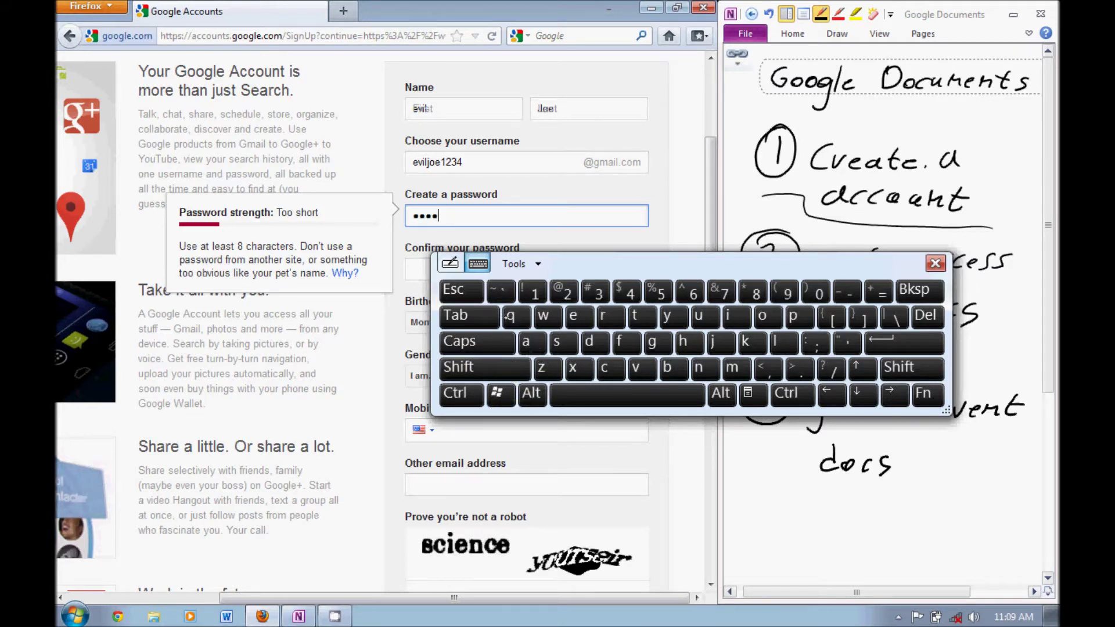
click(534, 292)
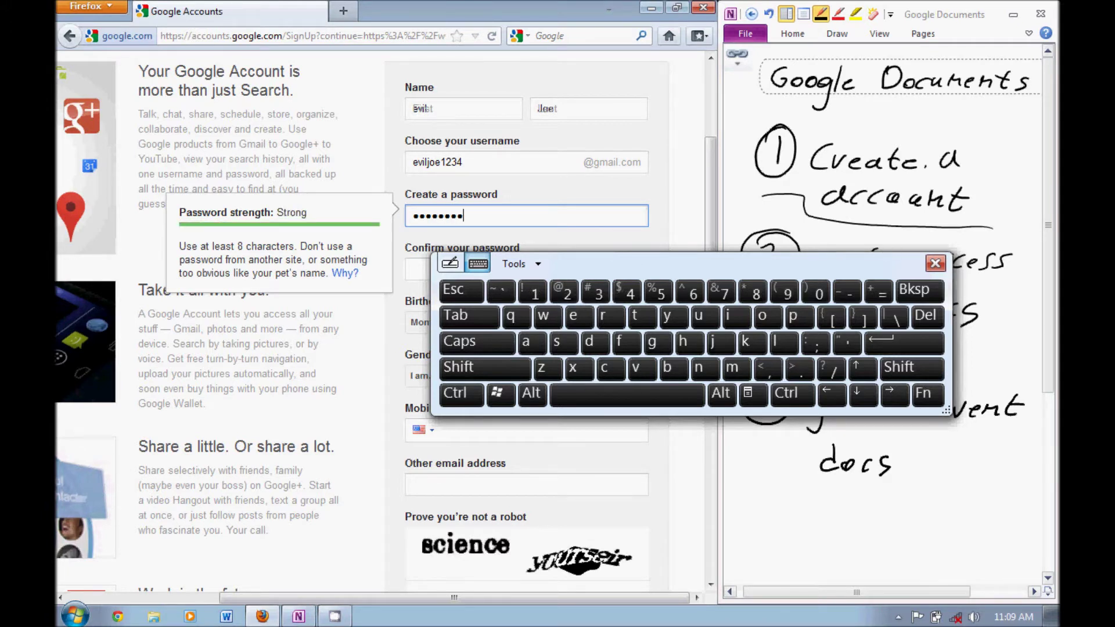
click(935, 263)
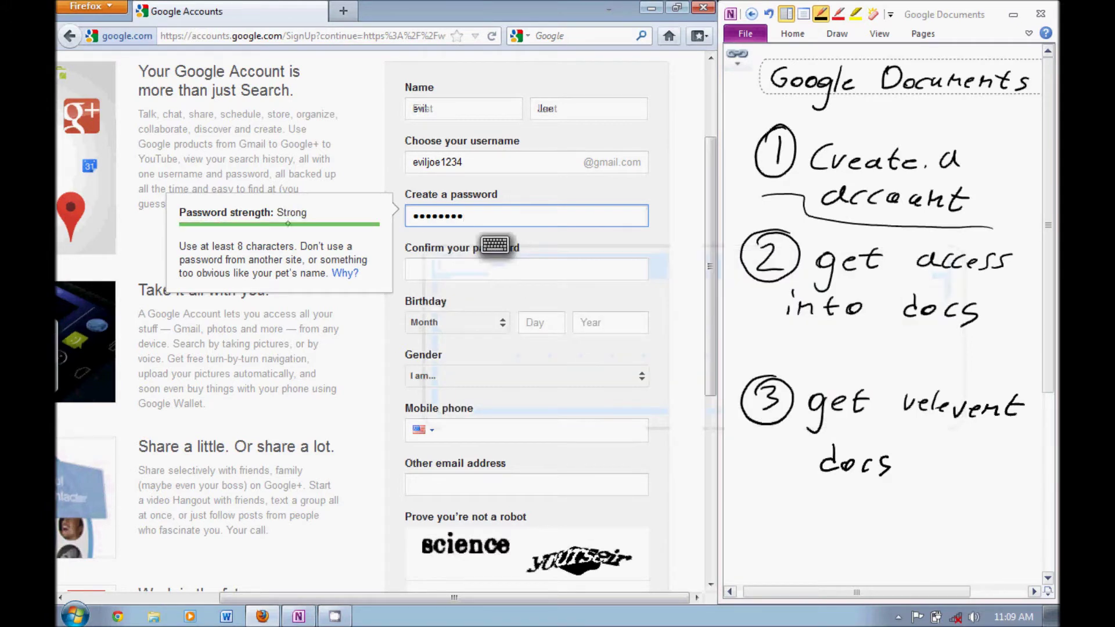
Enter the same account password again in the Confirm your password field
click(452, 270)
click(445, 298)
click(480, 416)
click(531, 395)
click(503, 420)
click(533, 395)
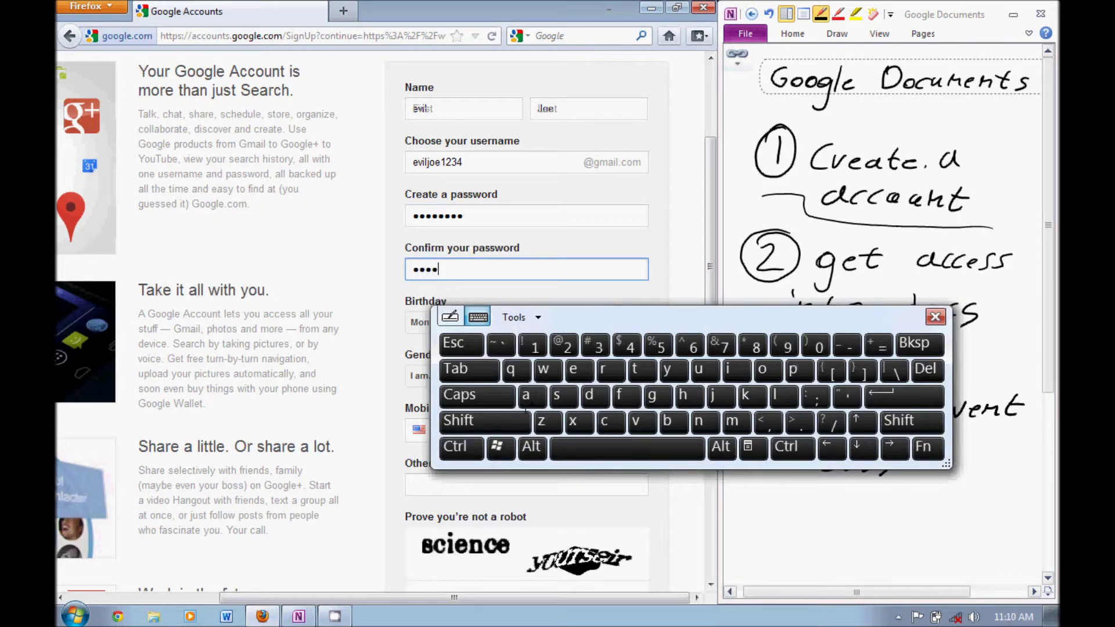
click(580, 347)
drag(621, 322, 579, 208)
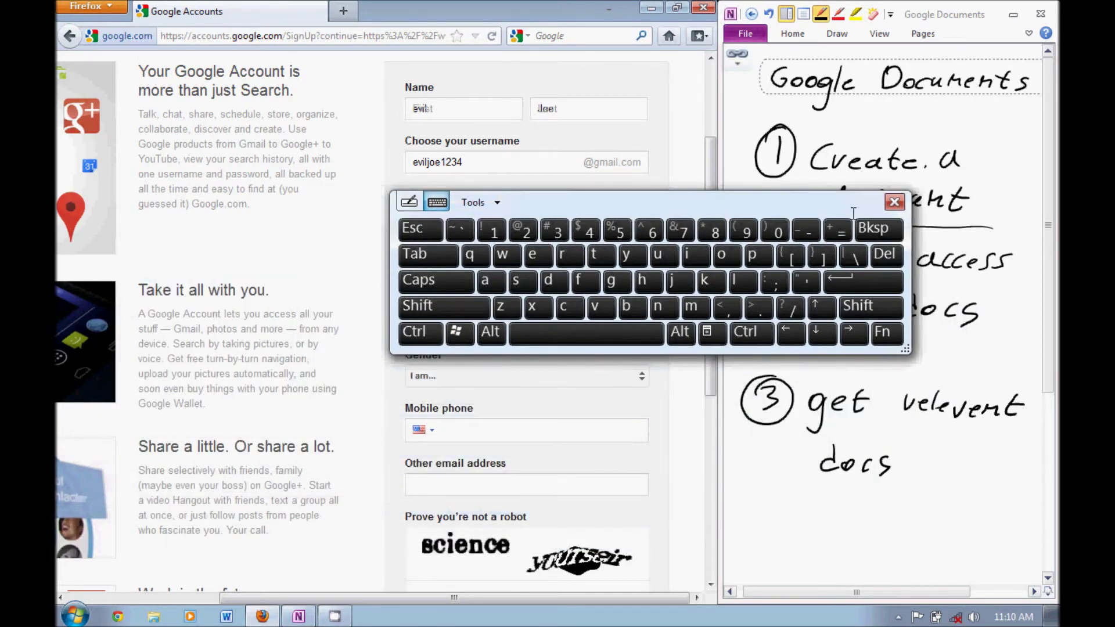
click(894, 201)
Fill in the account holder's date of birth in the Birthday month, day and year fields
click(463, 320)
click(456, 345)
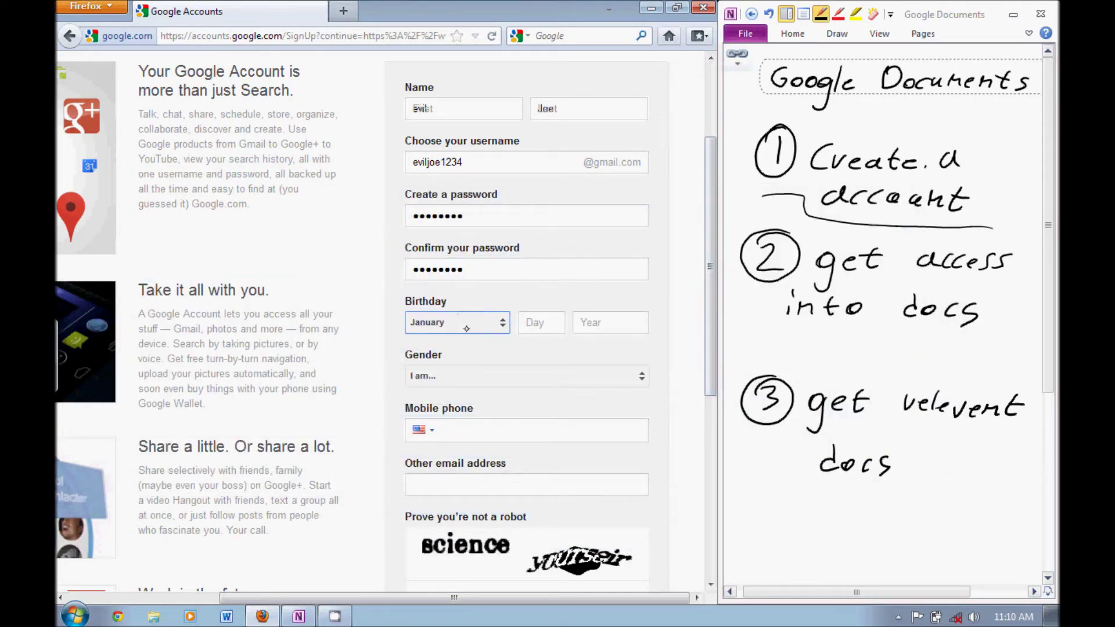
click(486, 323)
click(547, 325)
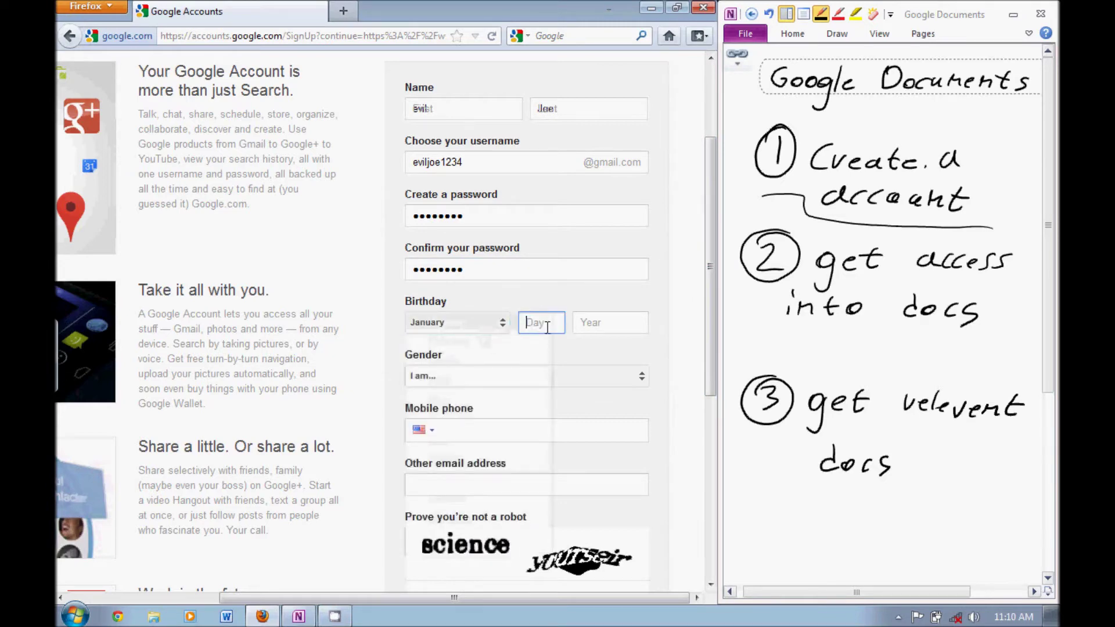
click(557, 358)
click(640, 405)
click(609, 322)
click(610, 353)
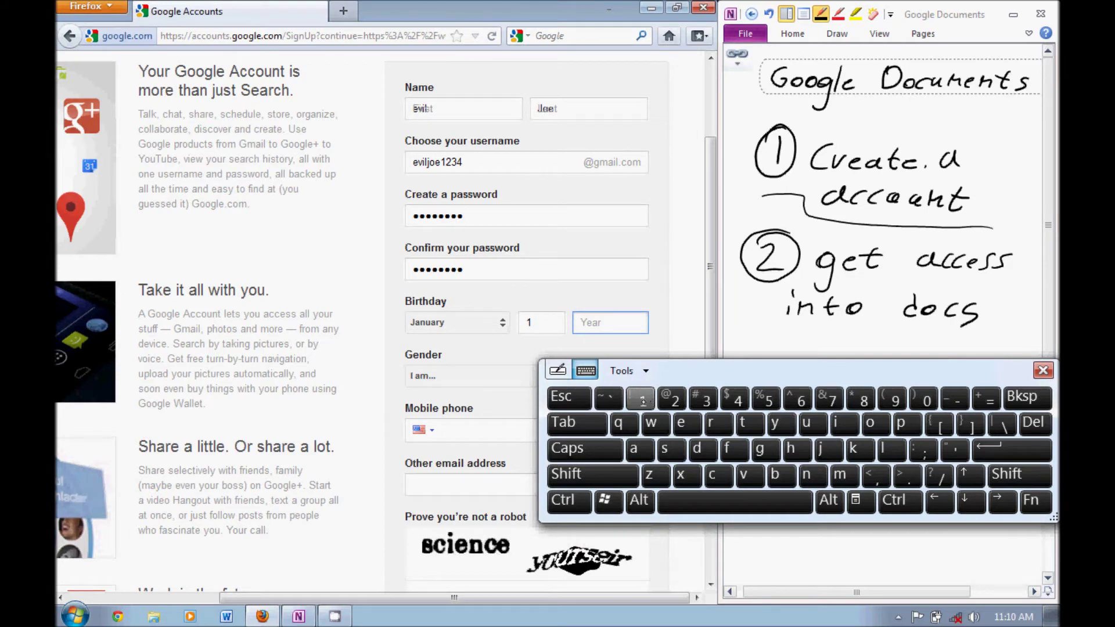
click(640, 399)
click(892, 400)
click(892, 400)
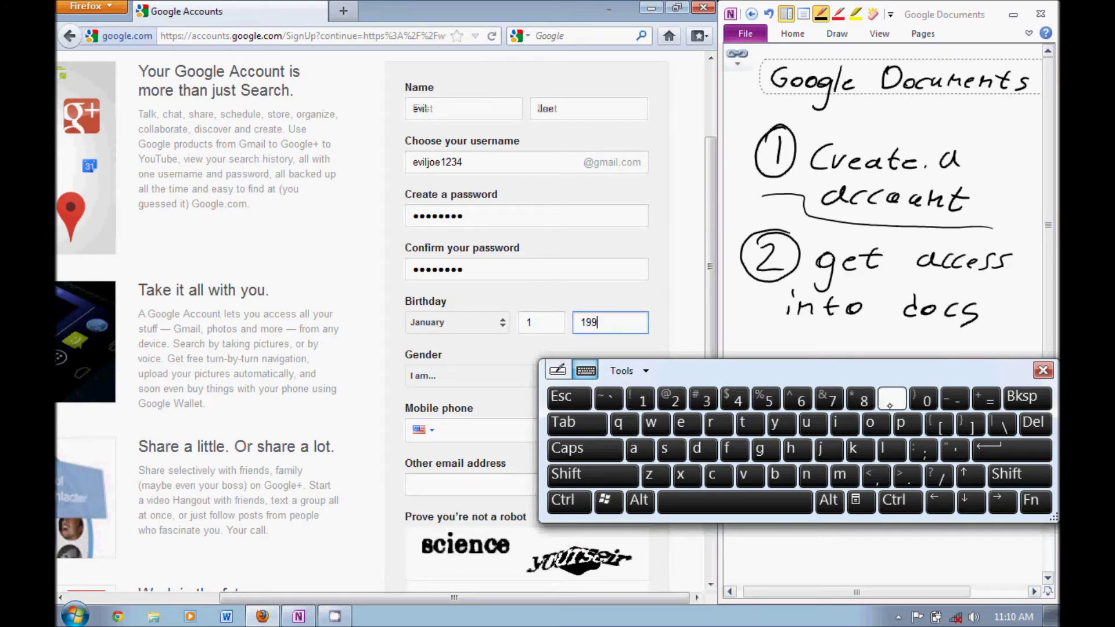
click(639, 399)
click(463, 244)
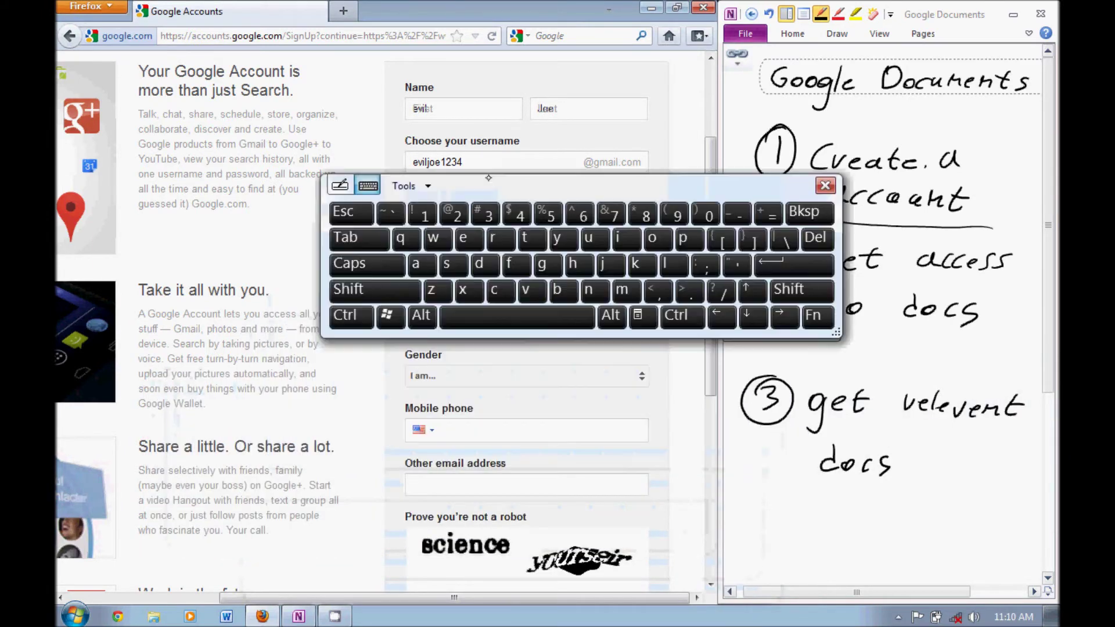
Set the gender to Other and go through the Mobile phone and Other email address fields, leaving both blank
click(470, 376)
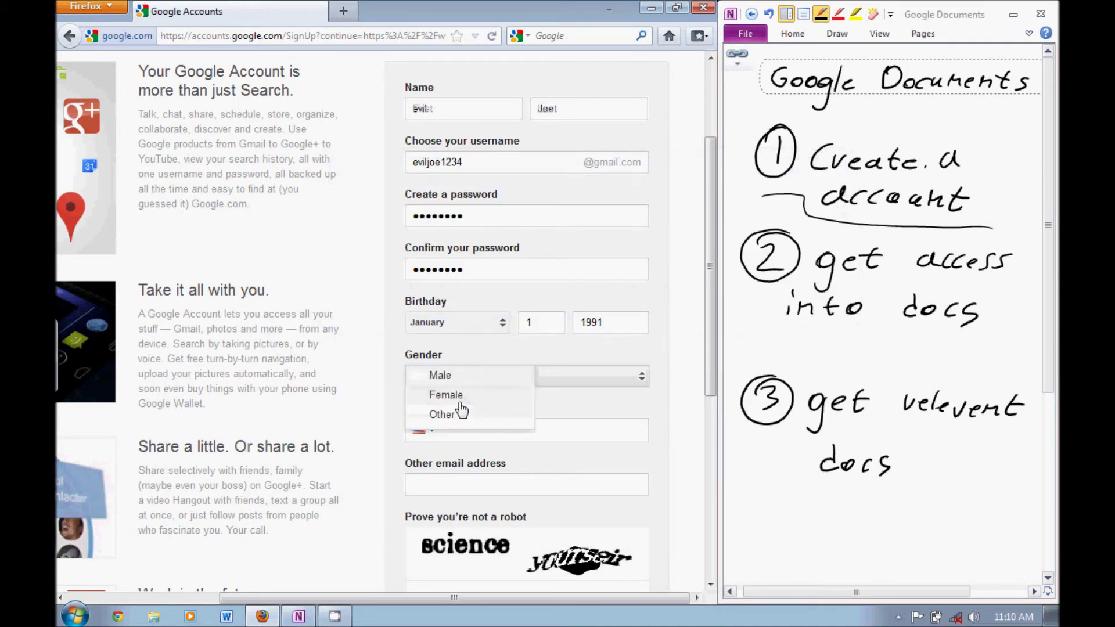
click(461, 413)
click(493, 430)
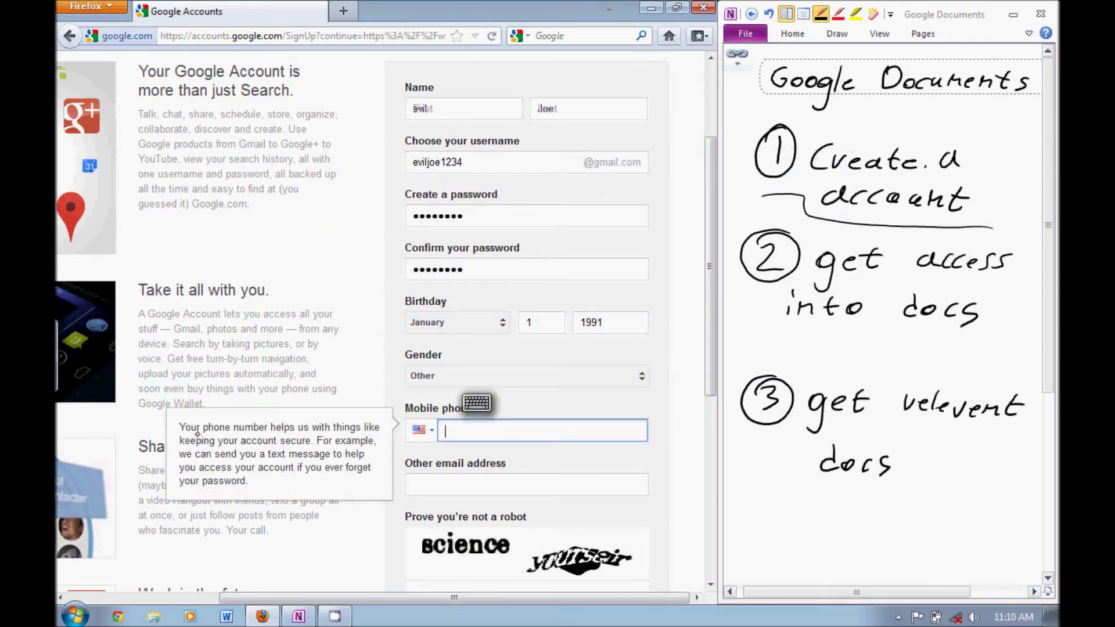
key(Tab)
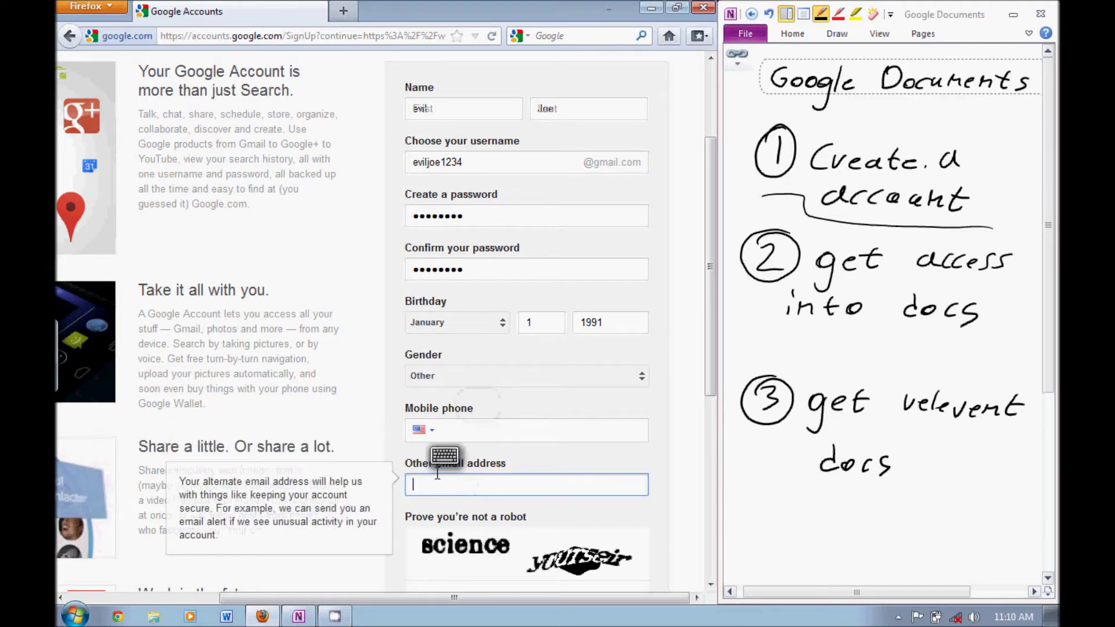
drag(181, 483, 256, 514)
click(452, 487)
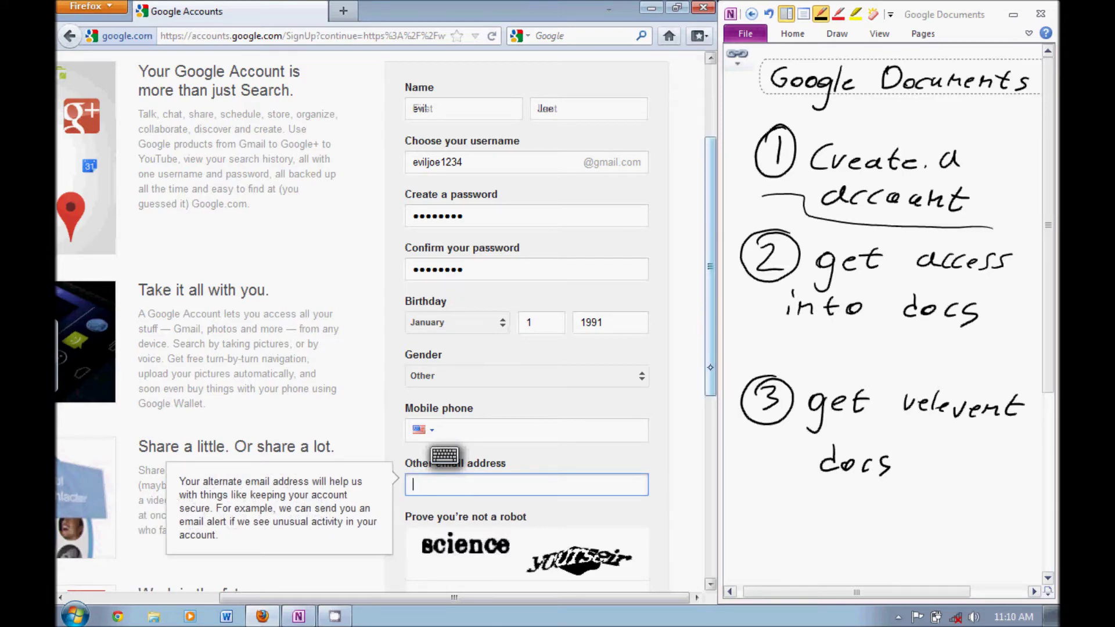
Enter the first CAPTCHA word, "science", followed by a space, in the field for proving you're not a robot
scroll(709, 371, down, 4)
scroll(506, 348, down, 4)
click(506, 317)
click(455, 347)
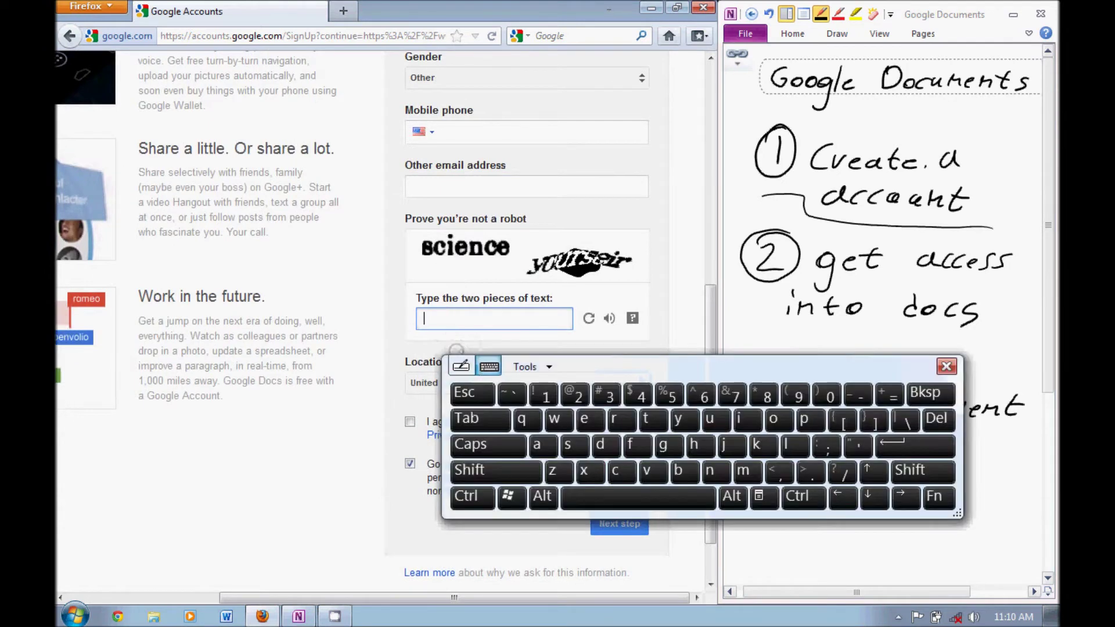
click(622, 471)
click(748, 419)
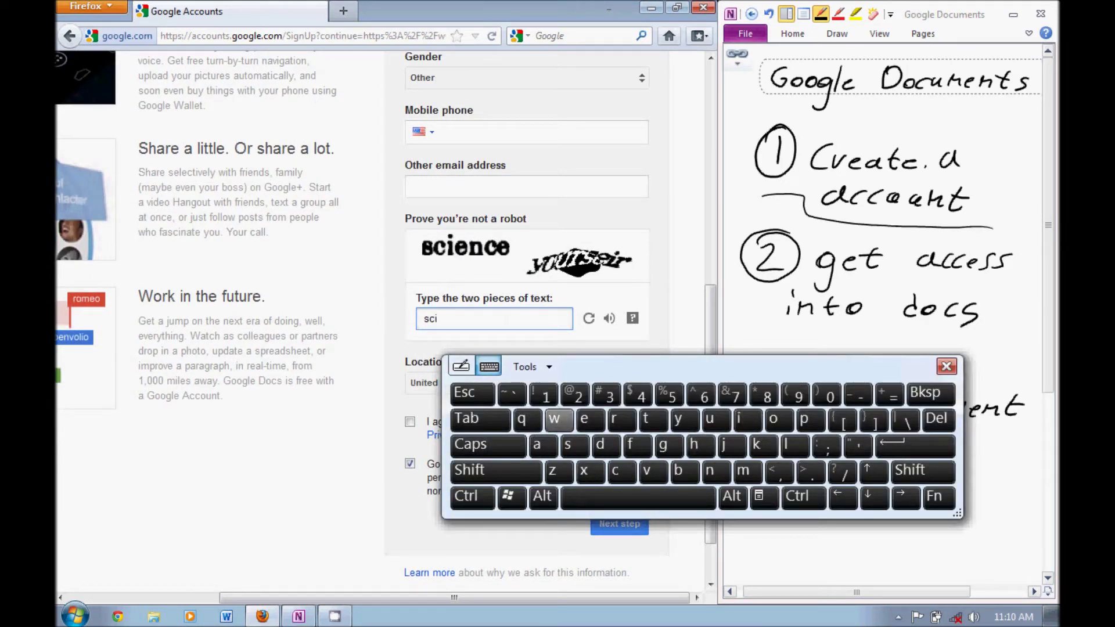
click(591, 419)
click(709, 471)
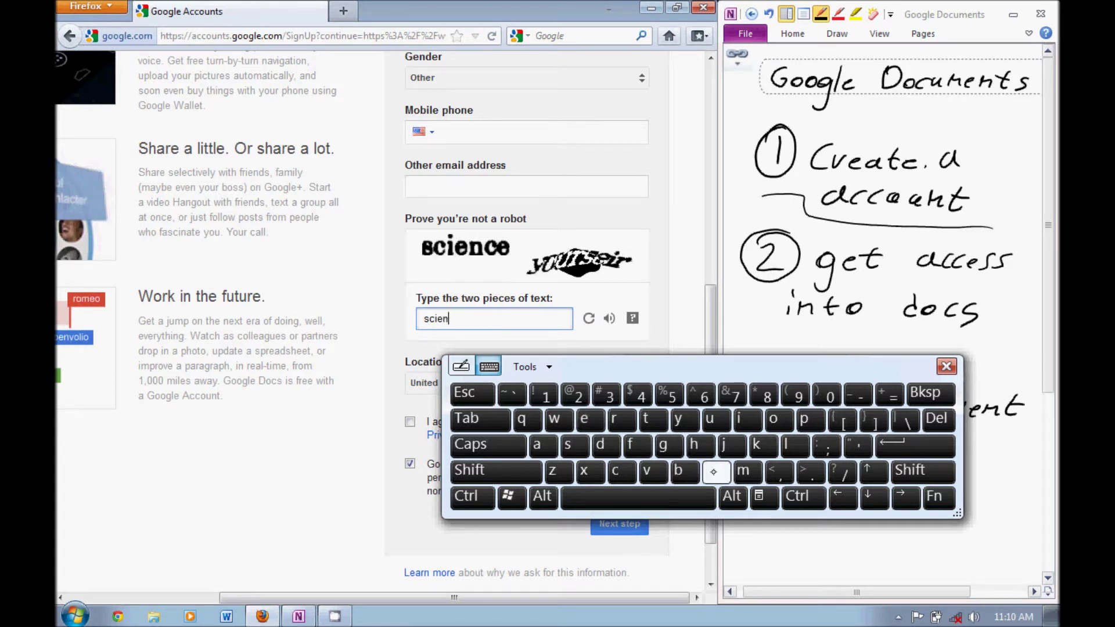
click(617, 471)
text(e)
click(638, 497)
Add the second CAPTCHA word, "yourseir", after the first and clear the on-screen keyboard out of the way
click(686, 421)
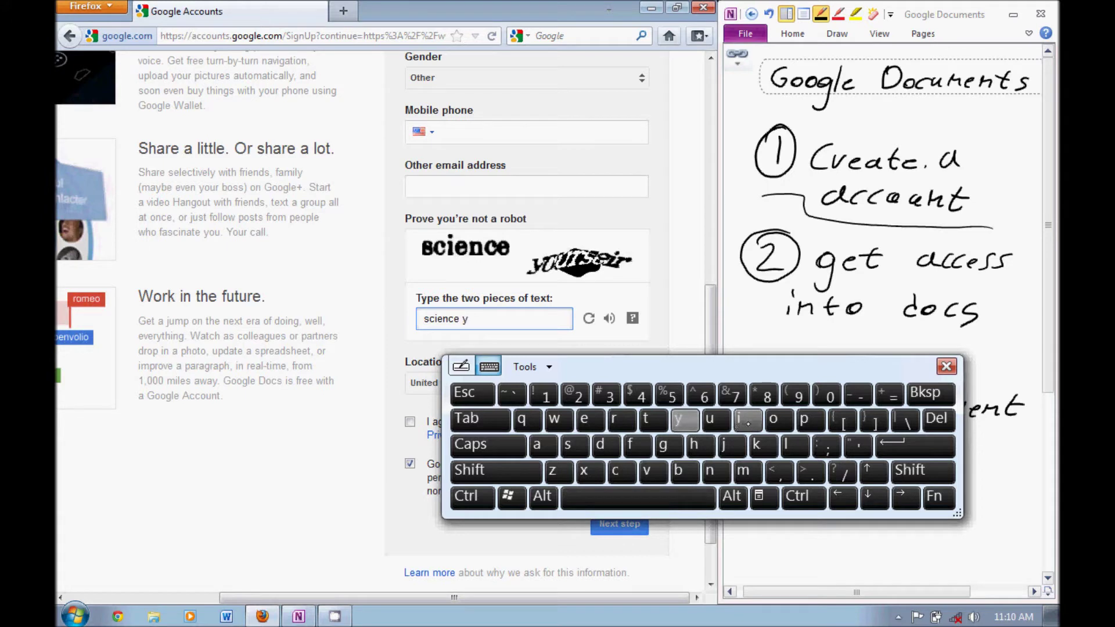
click(778, 419)
click(716, 419)
click(621, 419)
click(568, 445)
click(584, 419)
click(747, 419)
drag(684, 370, 799, 244)
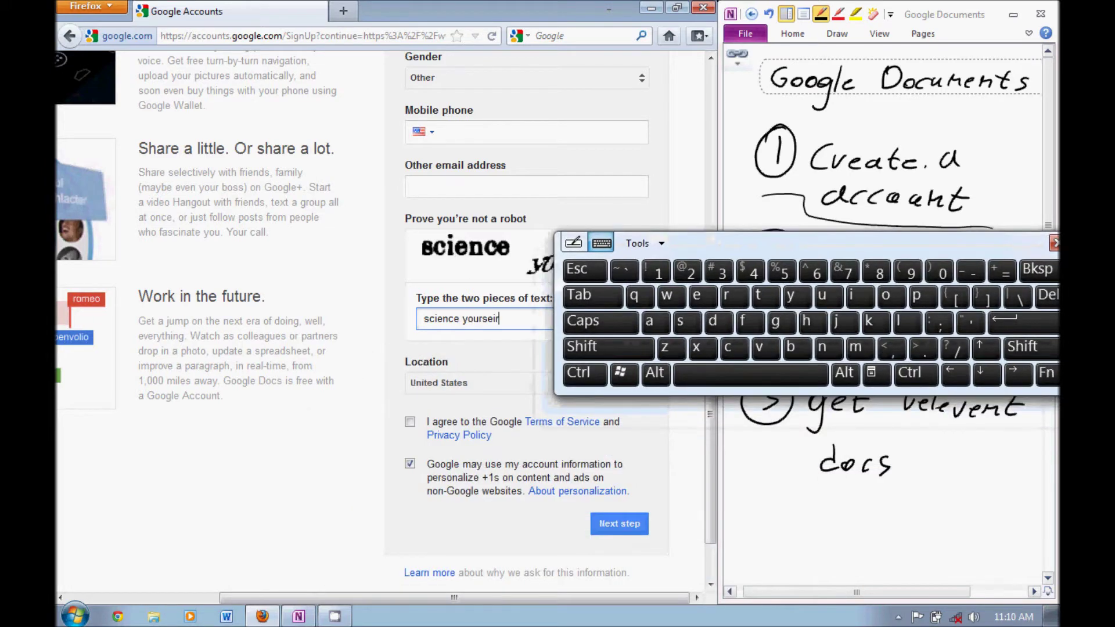
Agree to the Terms of Service and Privacy Policy, toggle the +1 personalization option and submit the sign-up form
drag(403, 357, 534, 398)
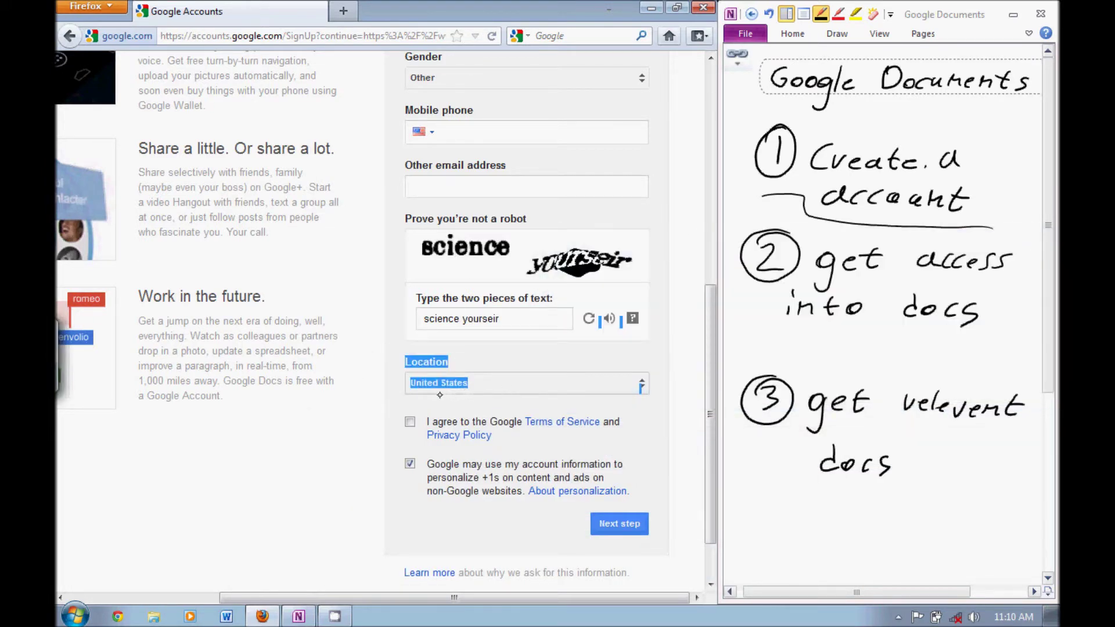
click(426, 421)
click(409, 422)
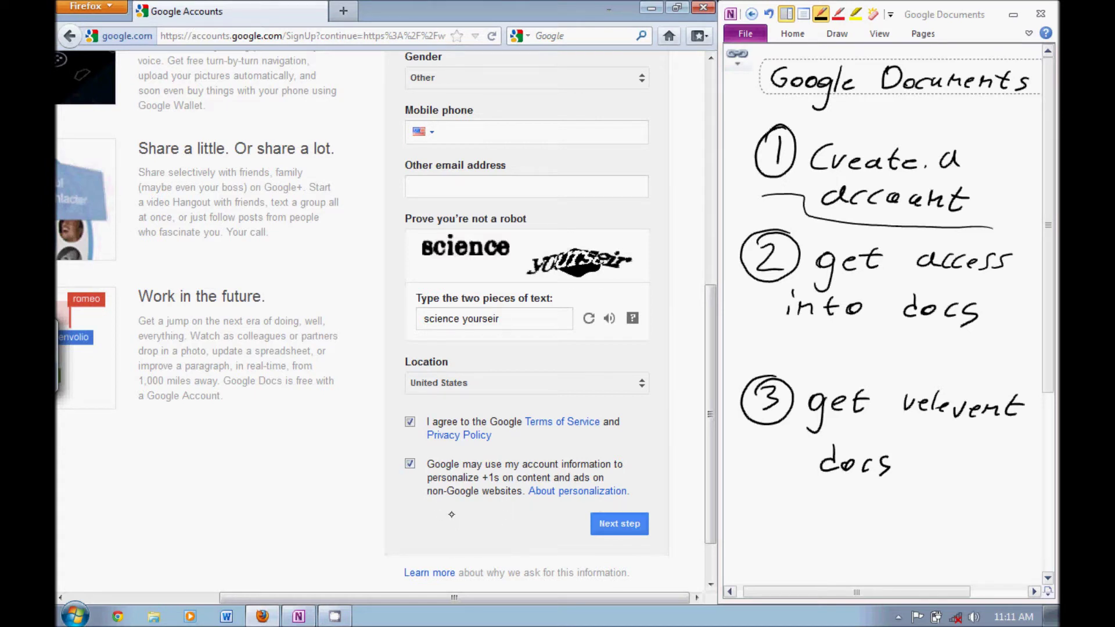
click(410, 463)
click(627, 525)
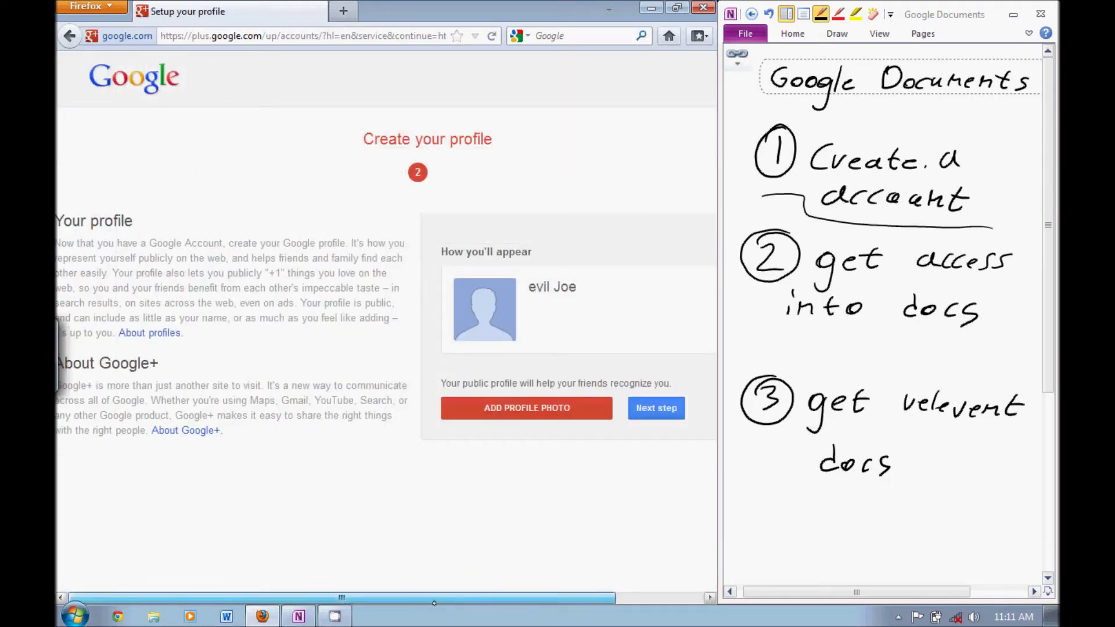
Continue past the profile setup without adding a photo and get started from the welcome page
scroll(385, 333, right, 3)
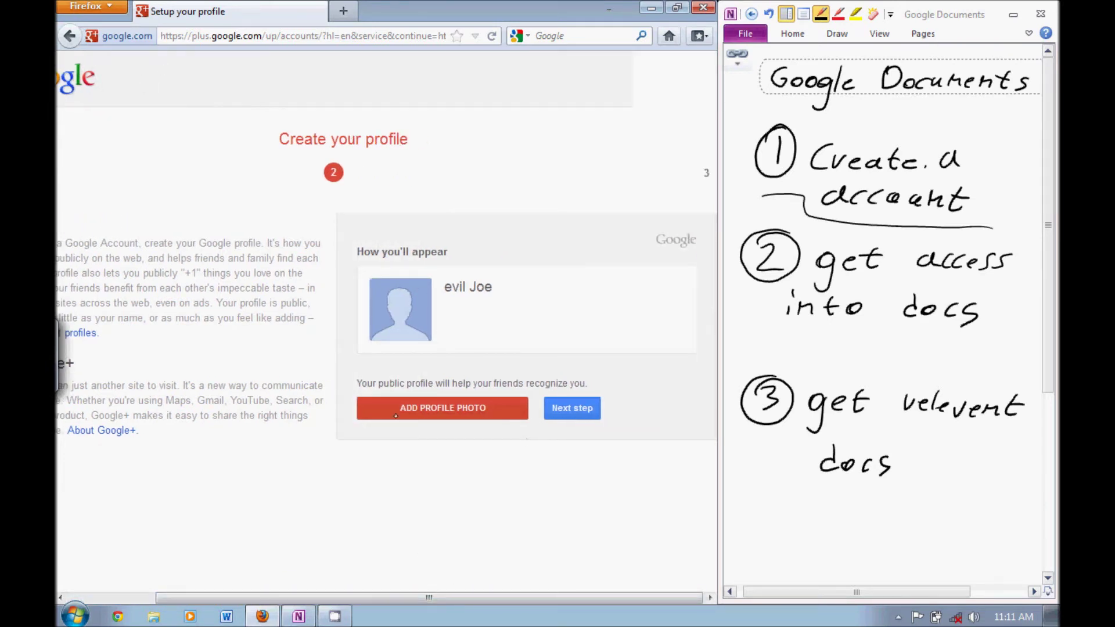
click(576, 409)
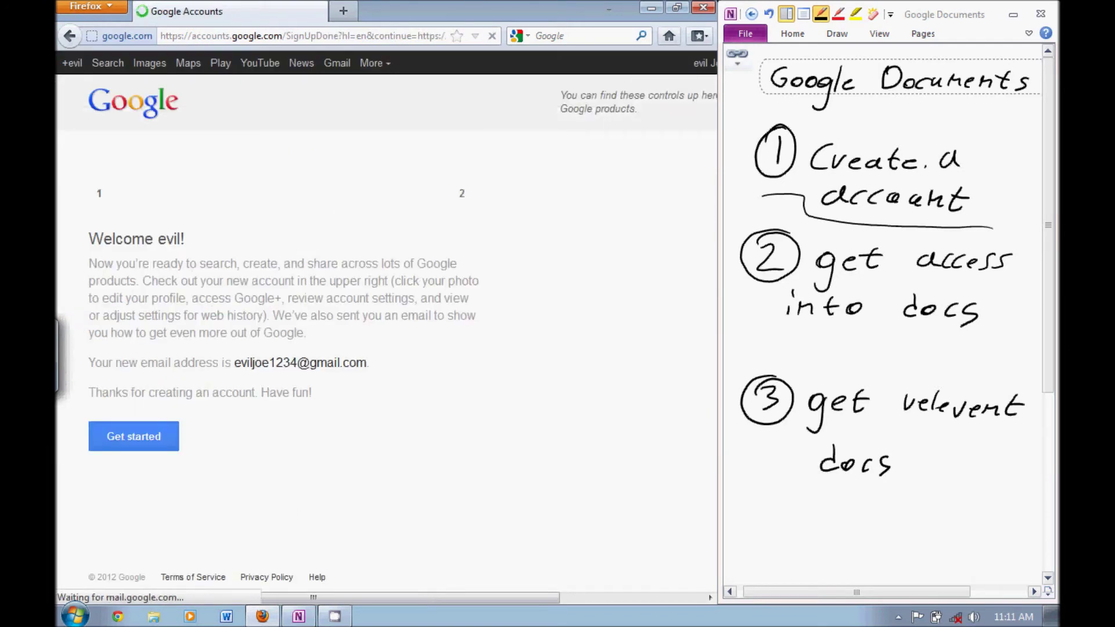
drag(88, 238, 186, 239)
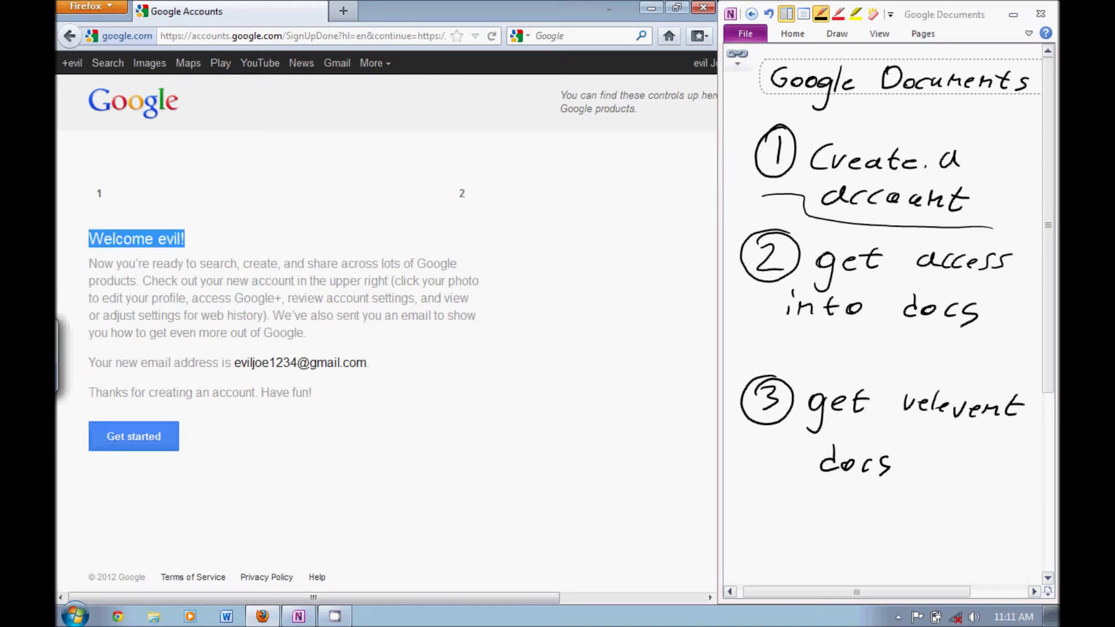
click(134, 436)
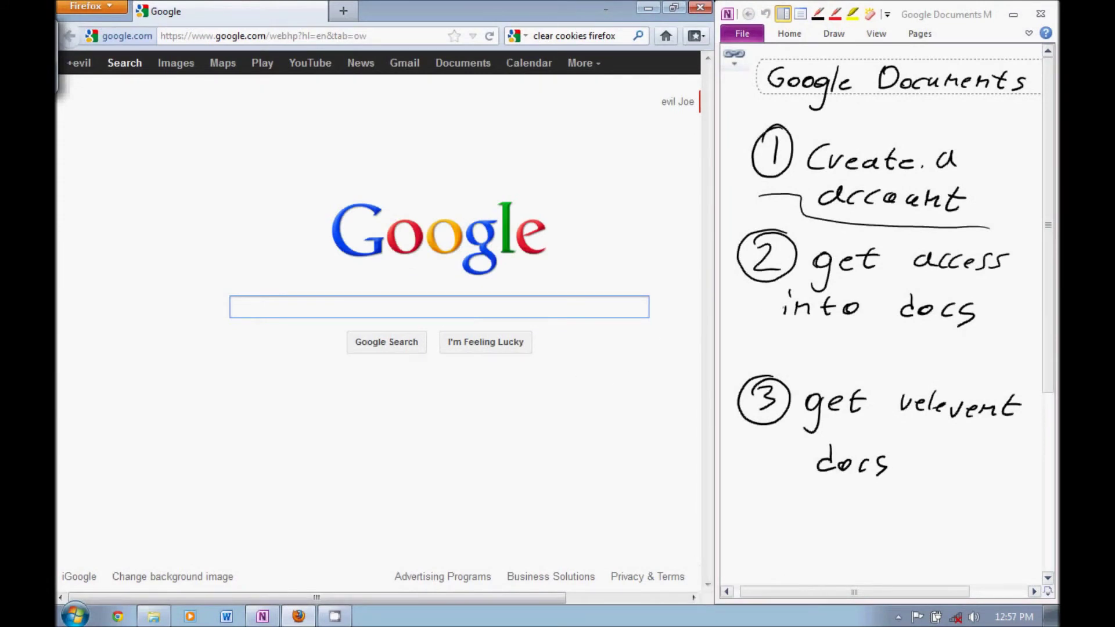
Switch to OneNote and draw a line beneath step 2, "get access into docs", in the handwritten notes
drag(746, 334, 1010, 340)
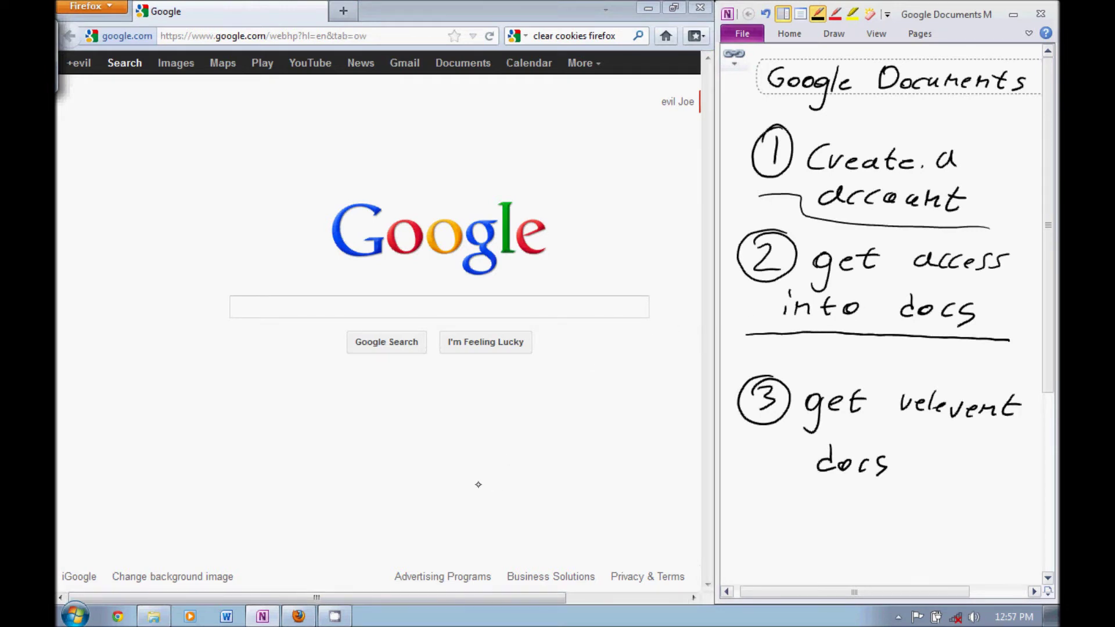
Switch to Firefox and open Docs from the Home & Office section of Google's full product list
drag(427, 596, 482, 588)
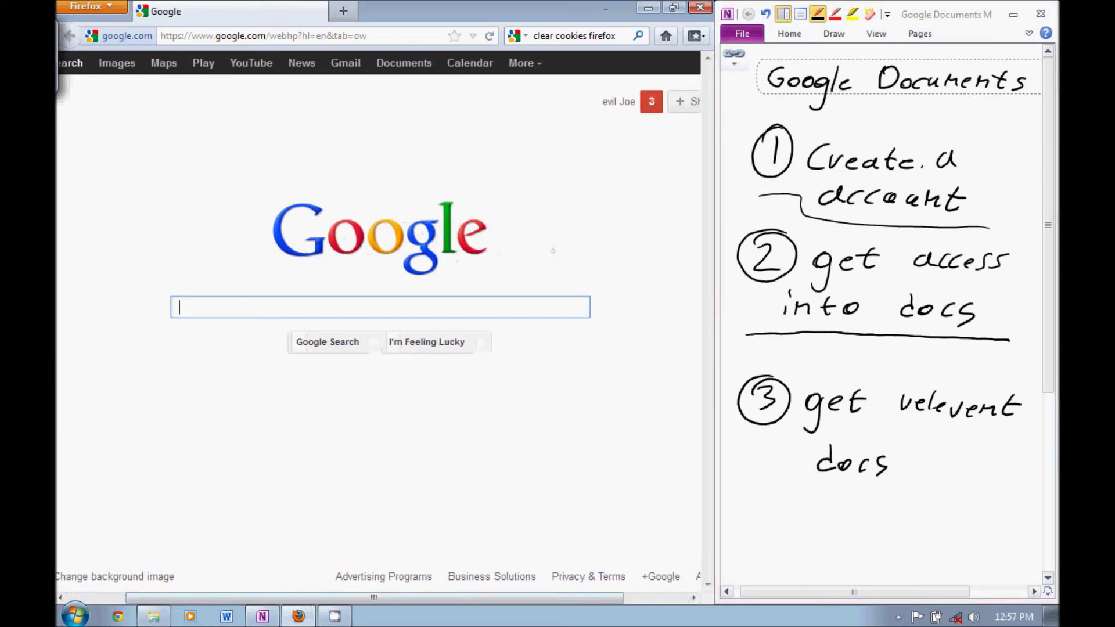
click(533, 65)
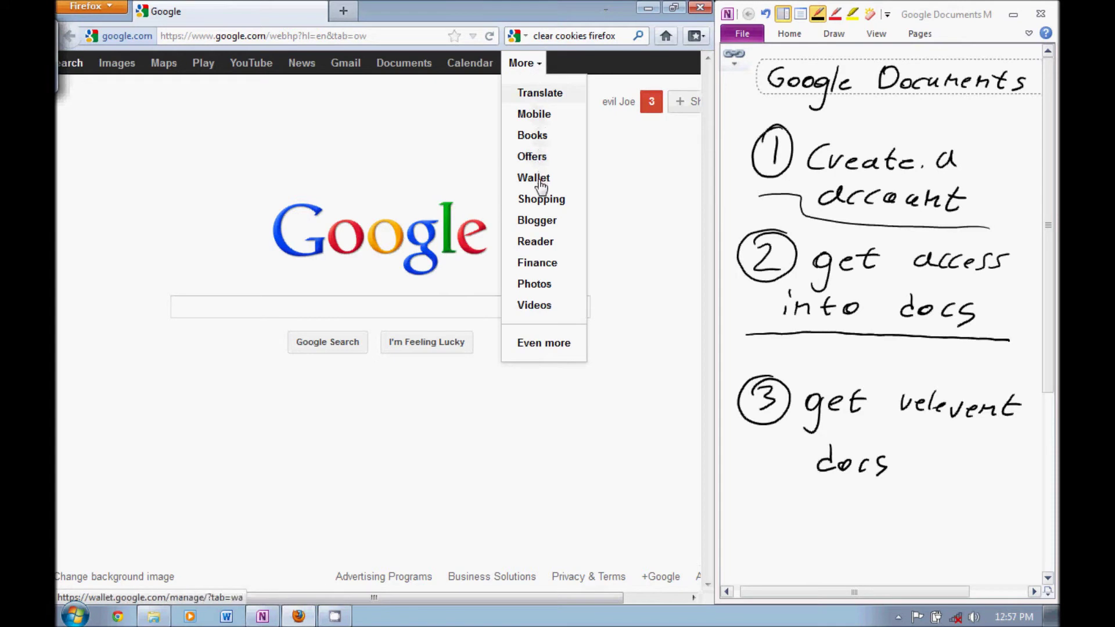
click(545, 344)
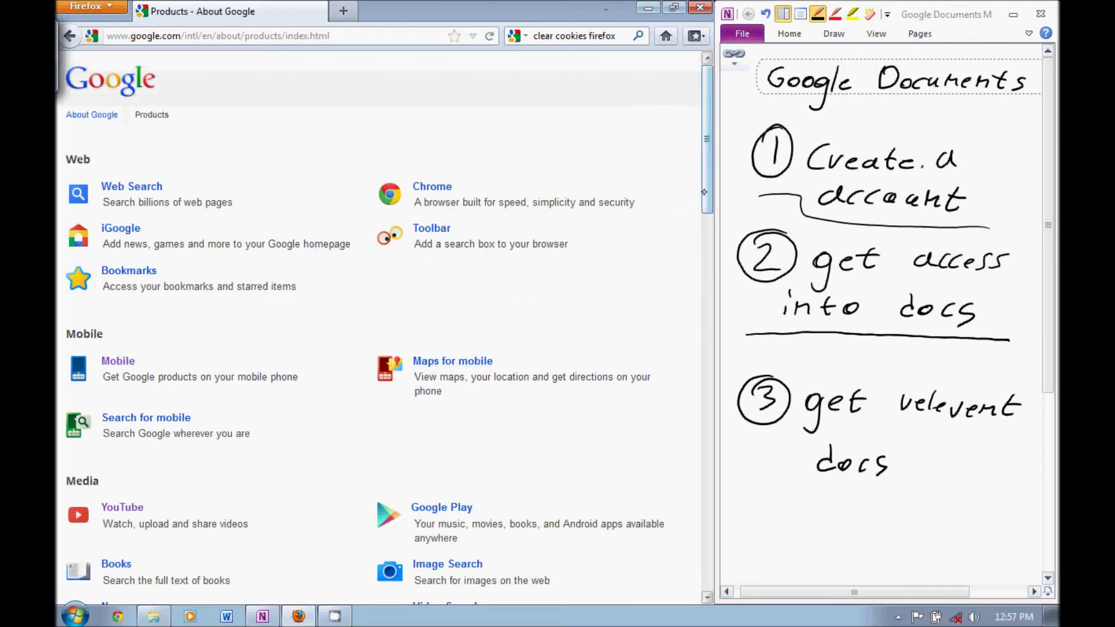
drag(709, 193, 721, 399)
drag(72, 167, 158, 158)
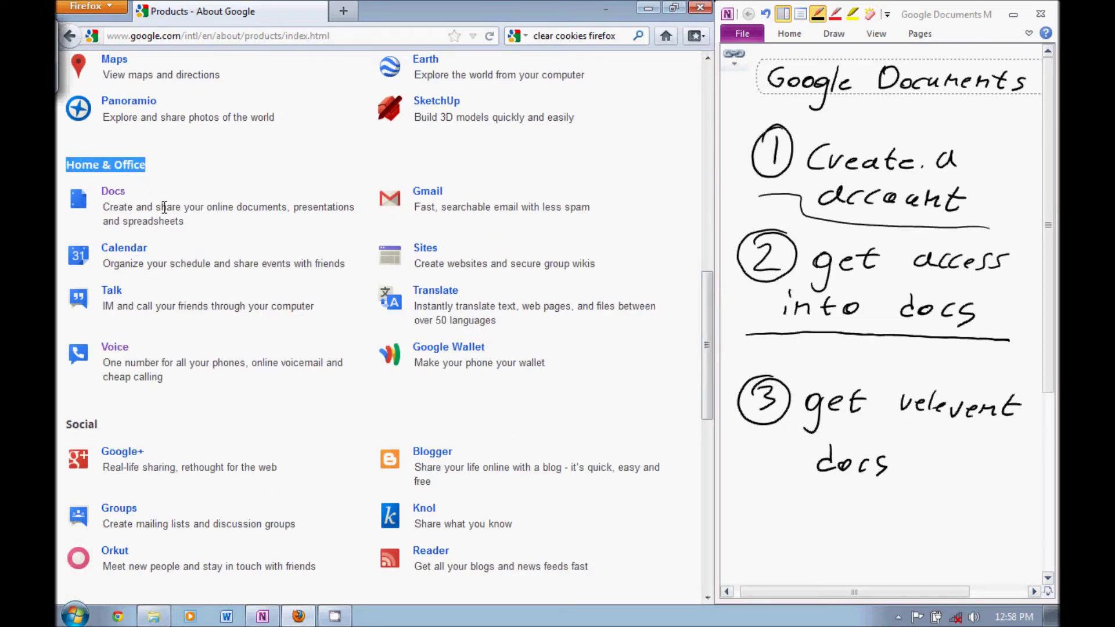
click(110, 192)
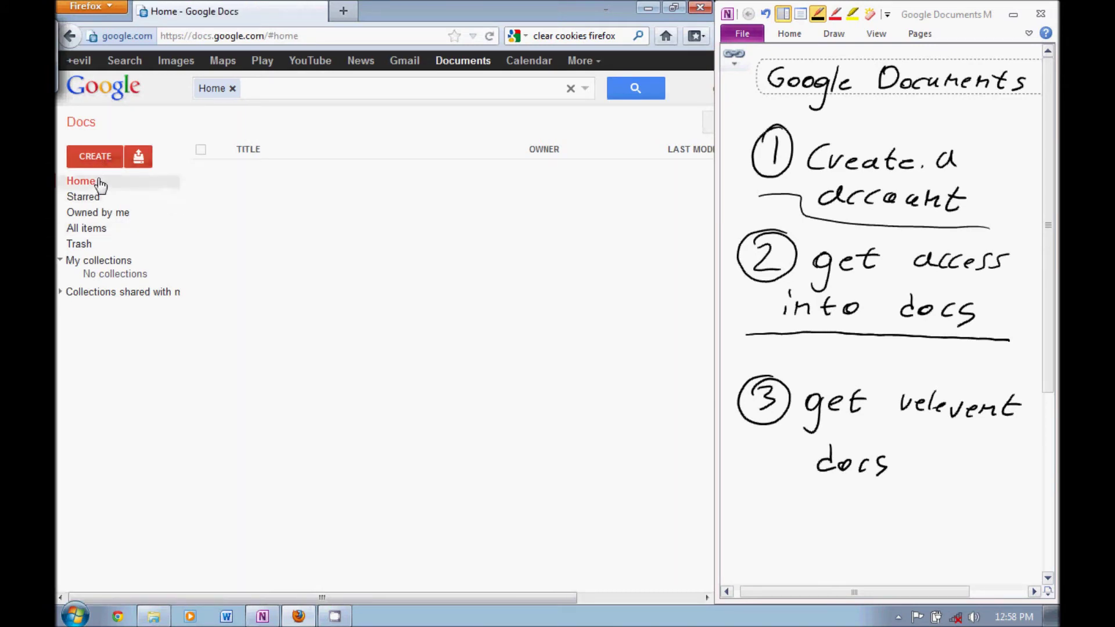
Create a new collection in Google Docs and name it iRE
click(110, 162)
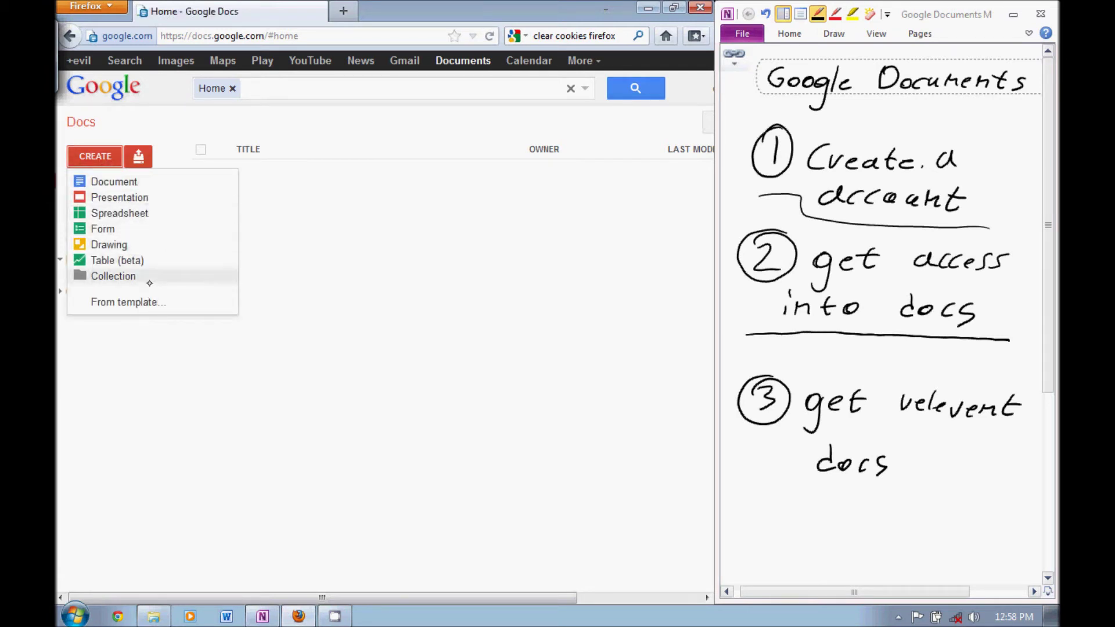
click(169, 285)
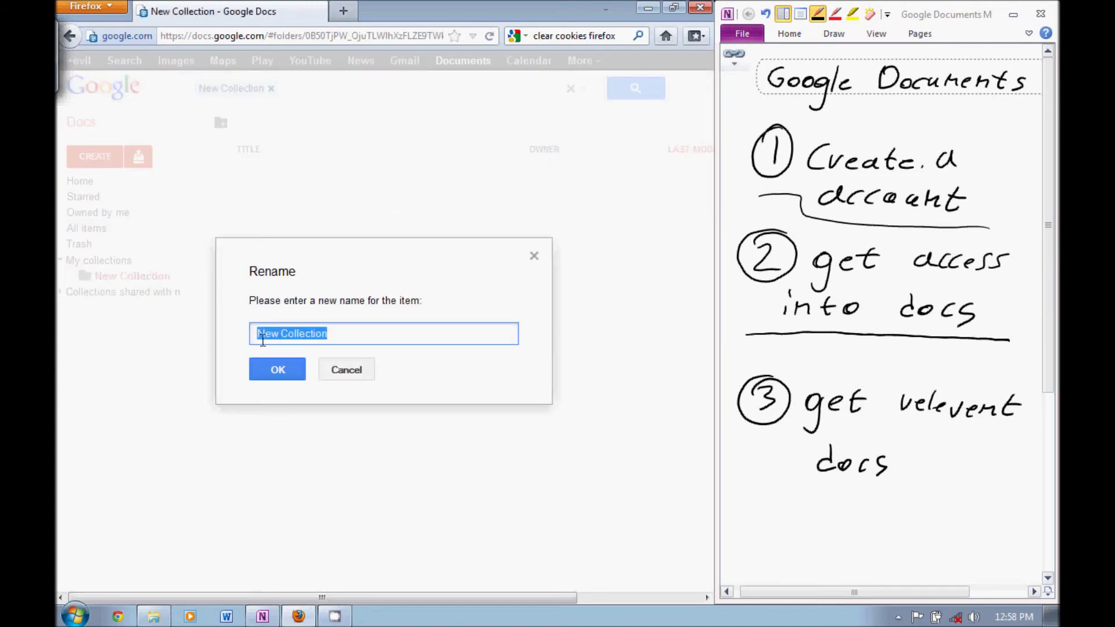
click(259, 335)
click(289, 362)
drag(327, 335, 258, 335)
click(329, 335)
drag(329, 335, 257, 335)
click(69, 58)
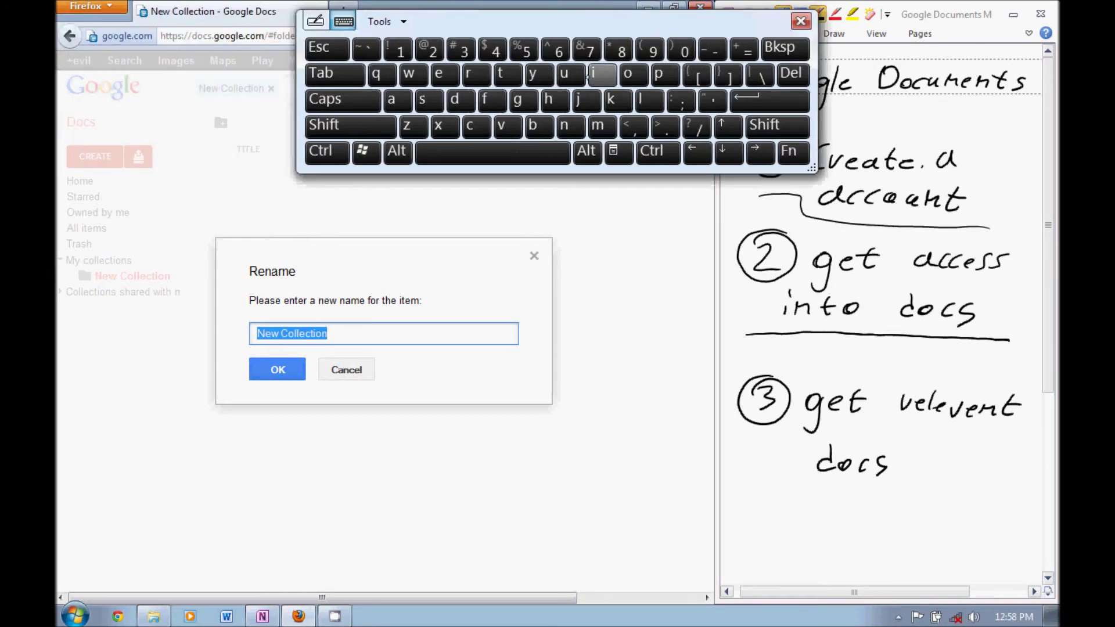
click(348, 126)
click(342, 100)
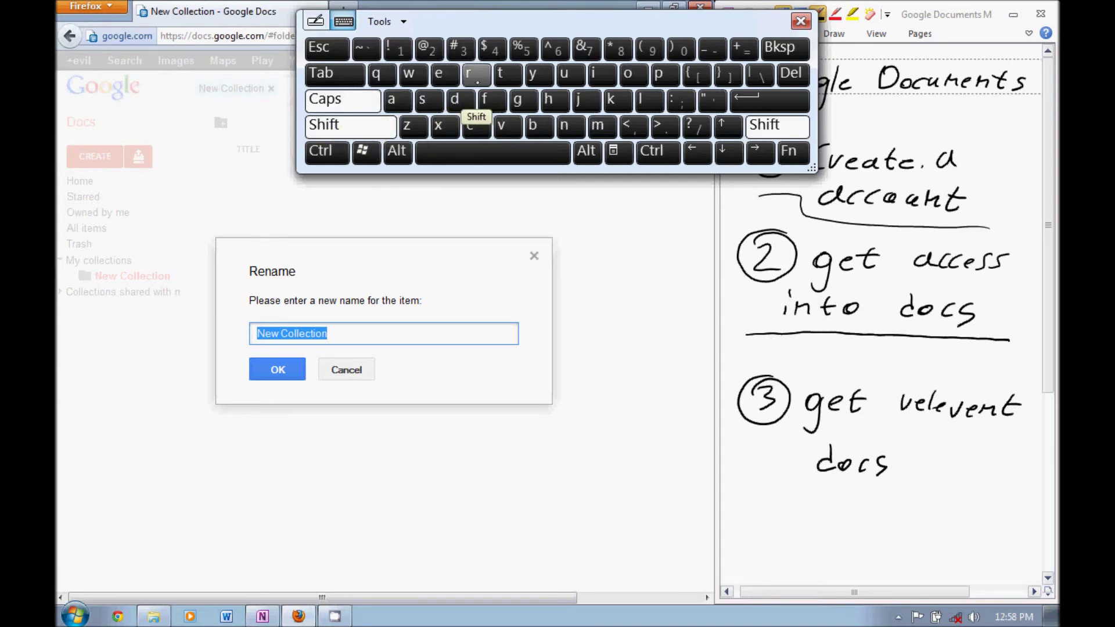
click(602, 74)
click(471, 75)
click(442, 74)
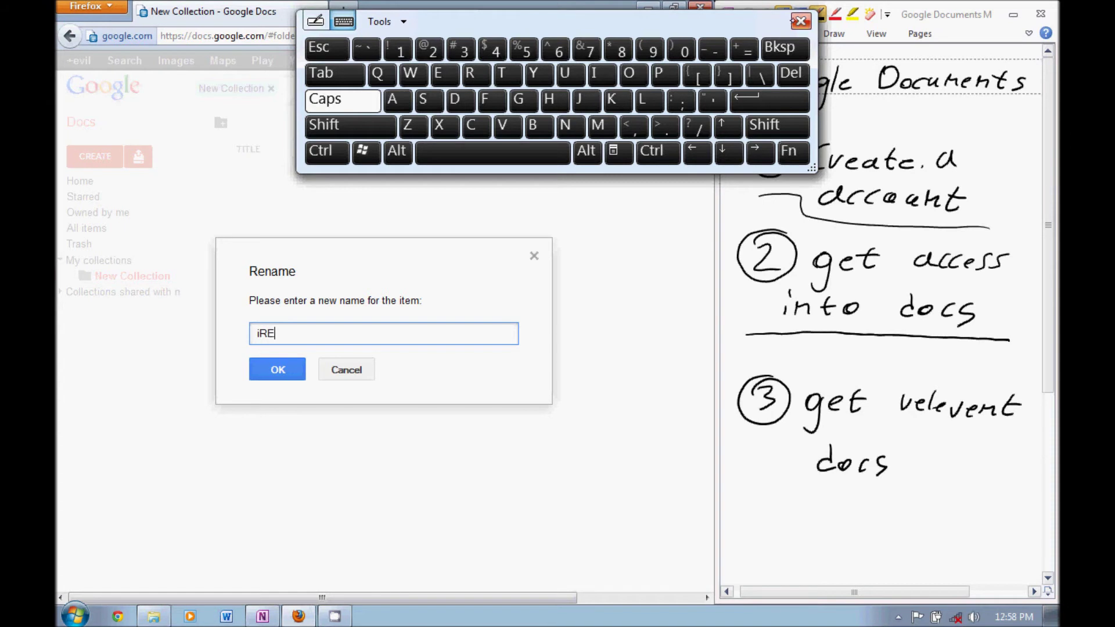
click(800, 21)
click(270, 370)
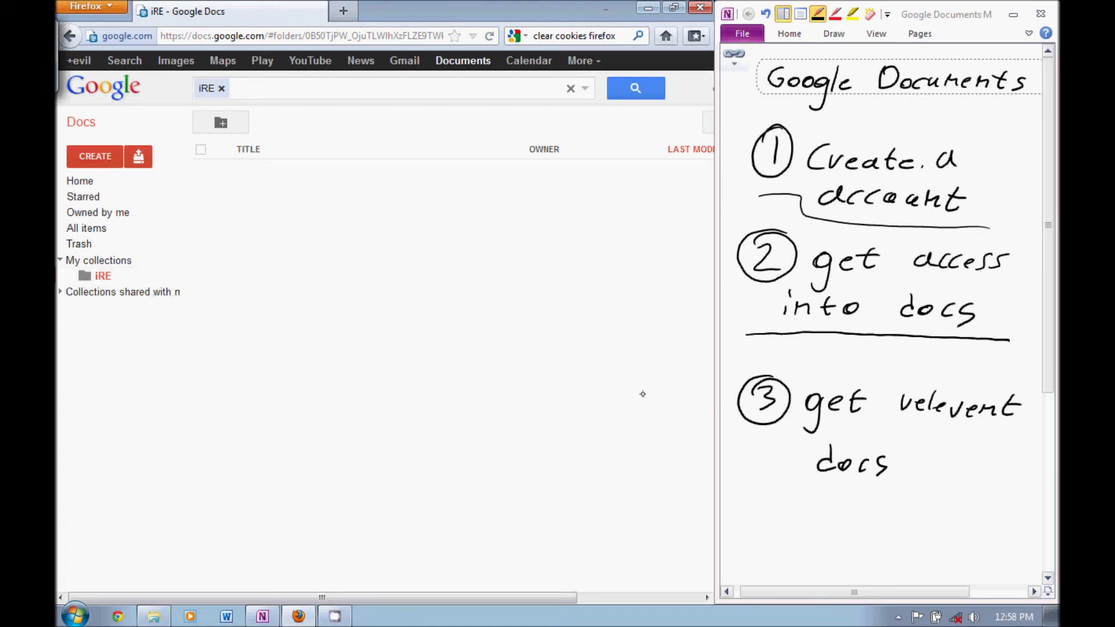
Switch to OneNote and draw a line beneath step 3, "get relevent docs", in the handwritten notes
drag(734, 496, 1010, 490)
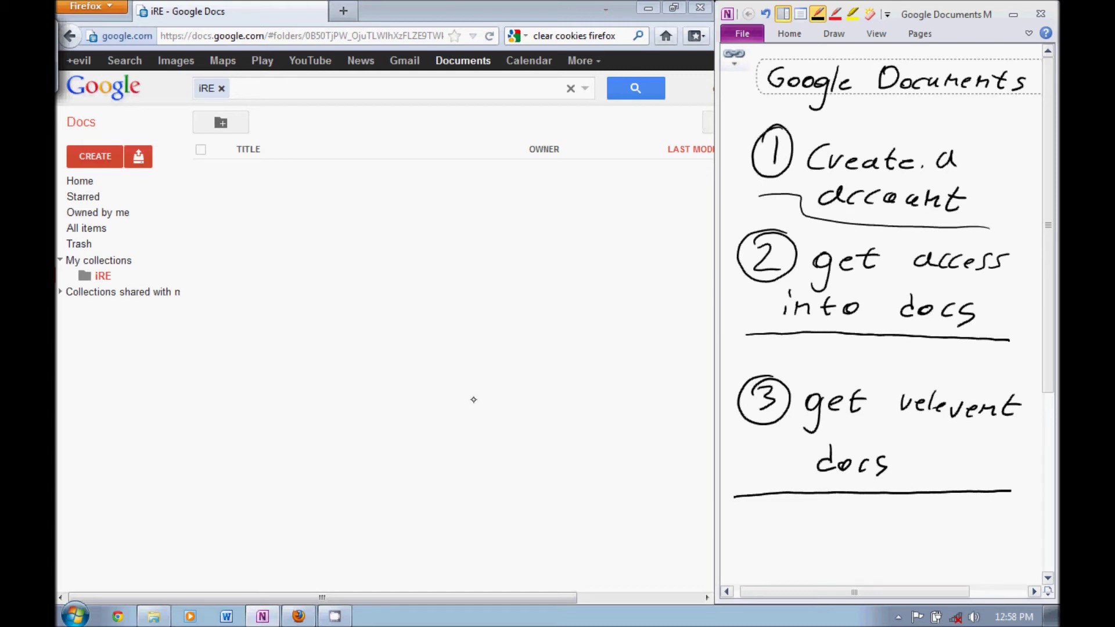
click(335, 594)
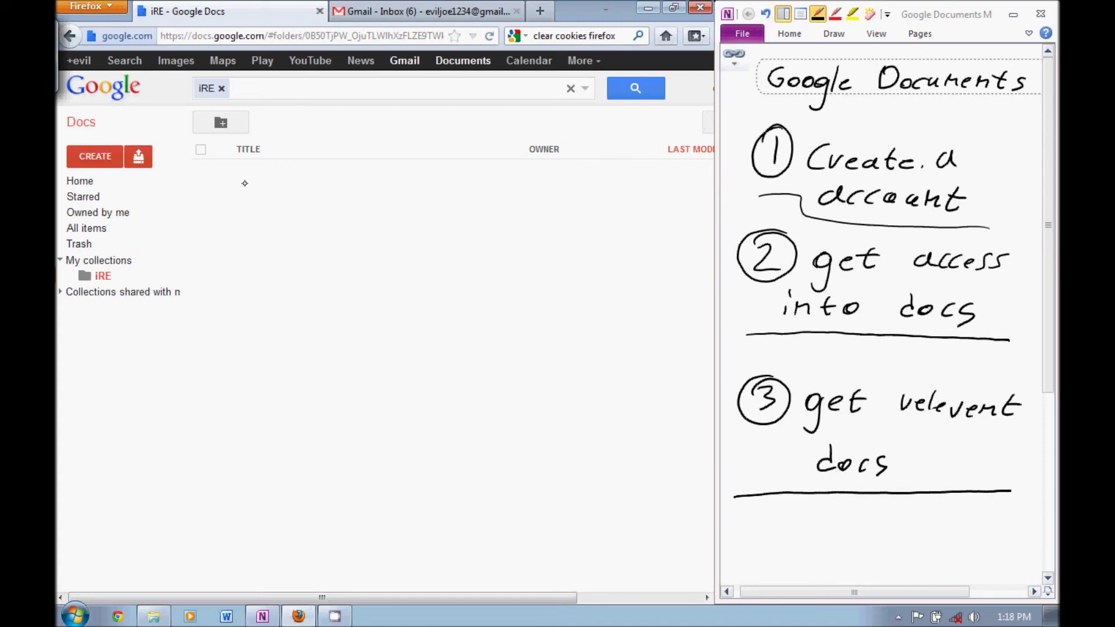
Reopen Gmail and open both spreadsheets, Spring 2012 Syllabus and Spring 2012 Rubrics and FDR/Oral Defense Sign-up, from the shared-items email
click(516, 11)
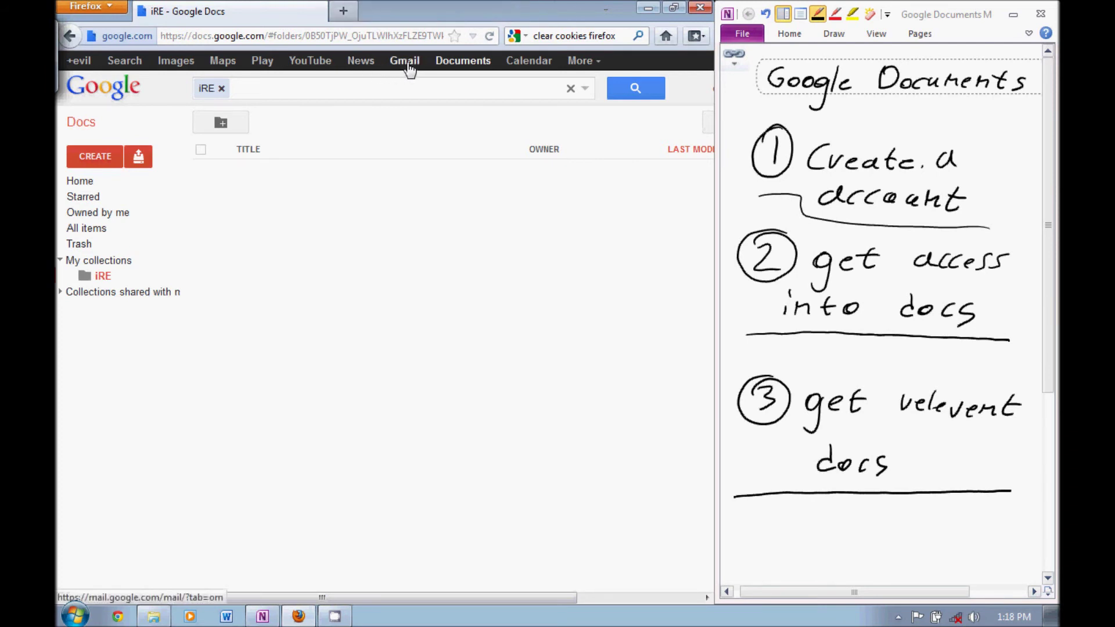
click(410, 62)
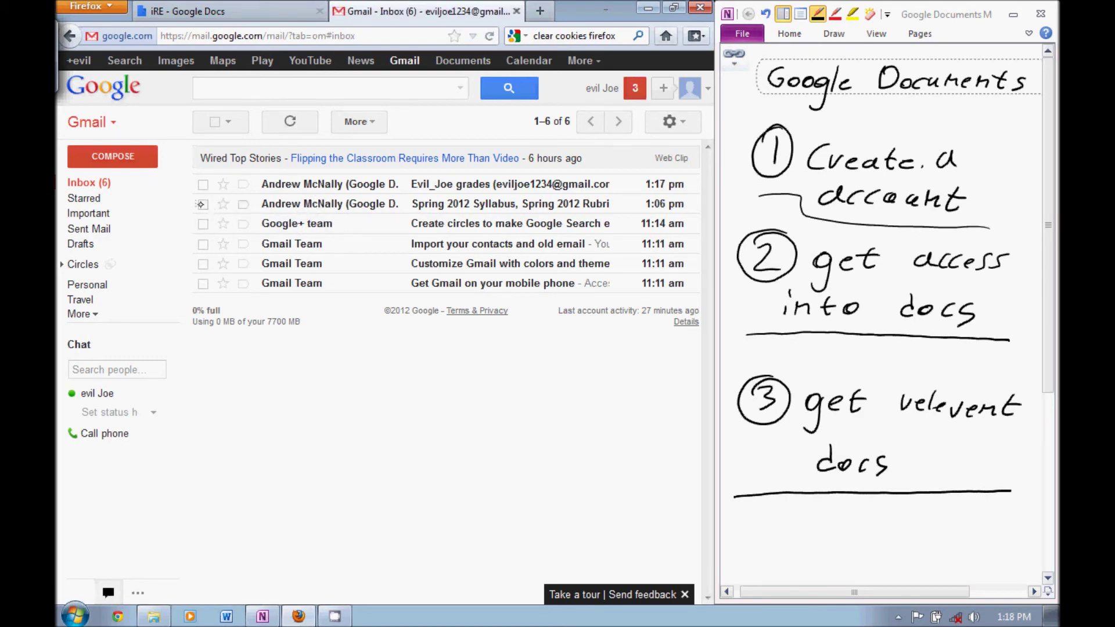
click(295, 208)
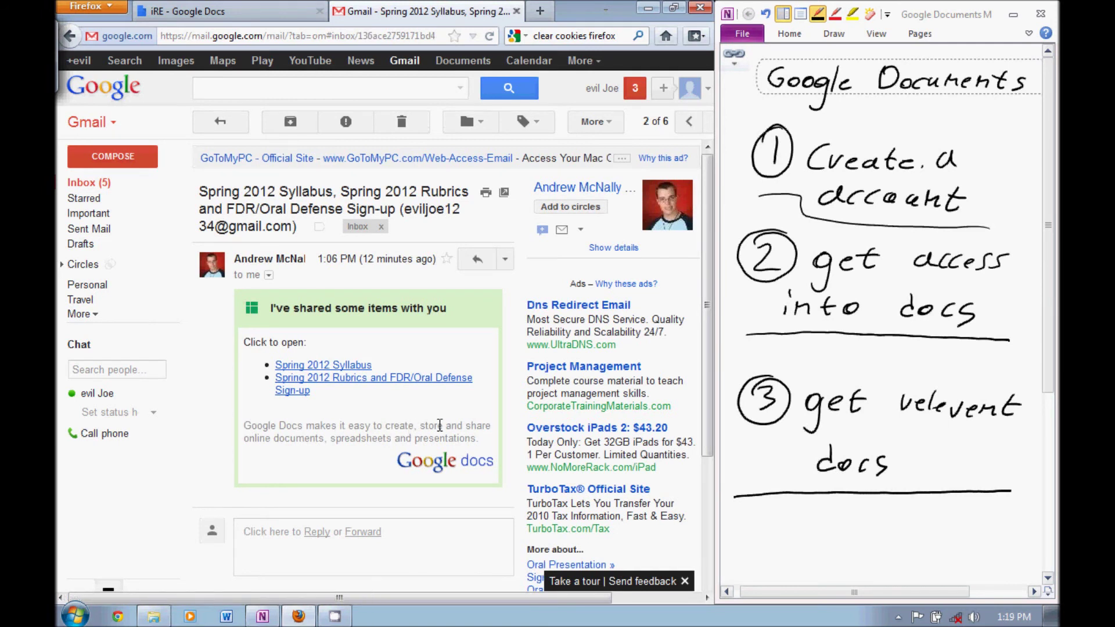
scroll(446, 315, down, 2)
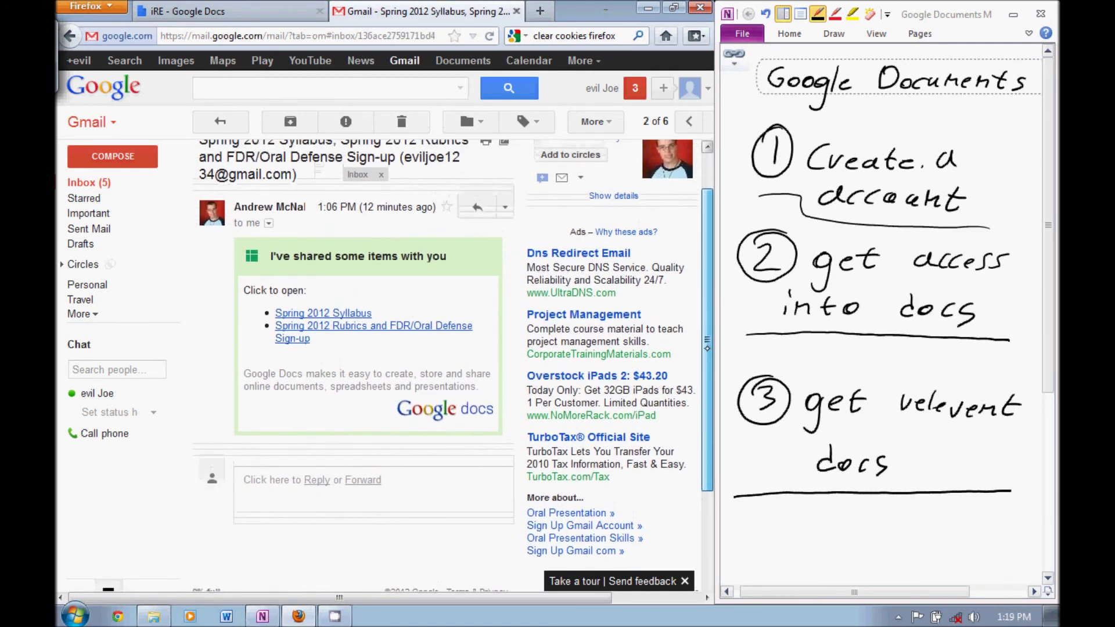
click(340, 313)
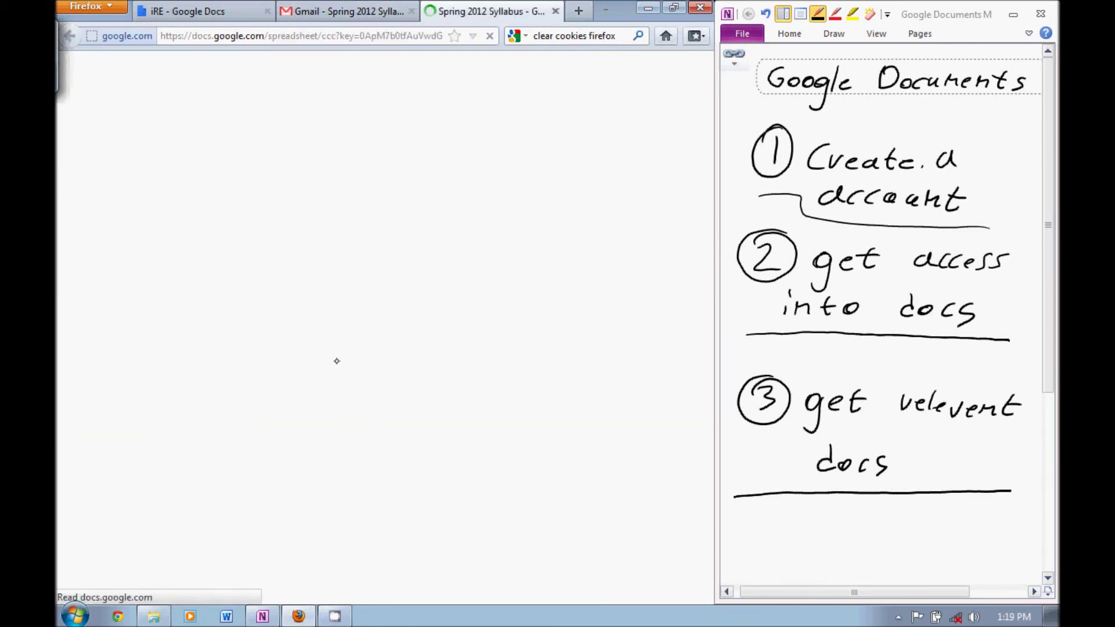
click(354, 11)
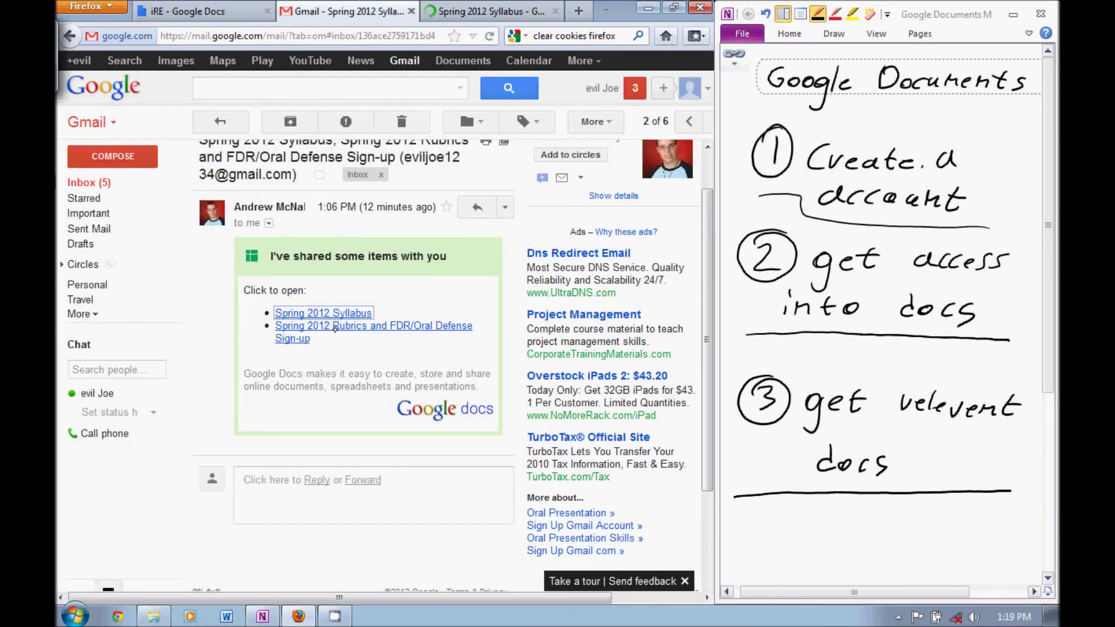
click(335, 326)
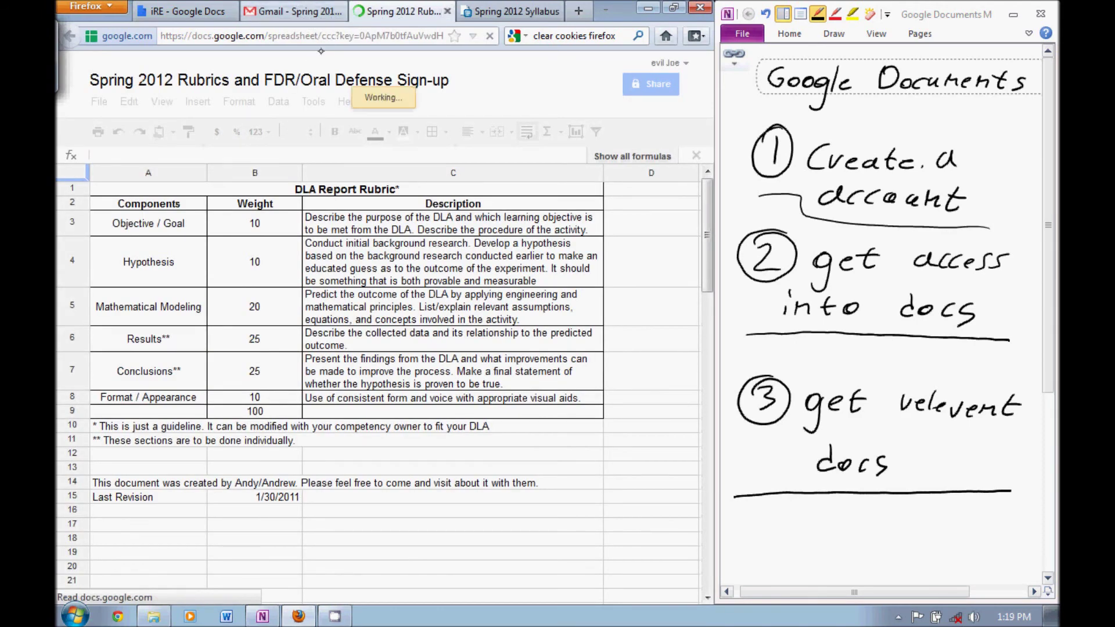
Return to the Gmail inbox and open the shared grades spreadsheet from the newest email
click(306, 12)
click(65, 64)
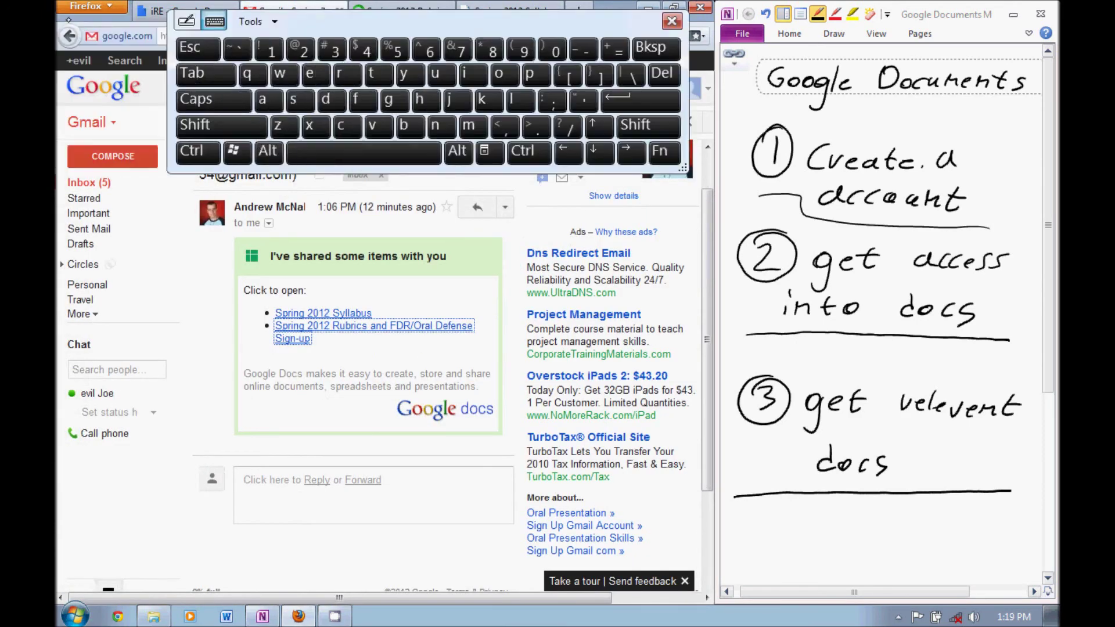
click(220, 121)
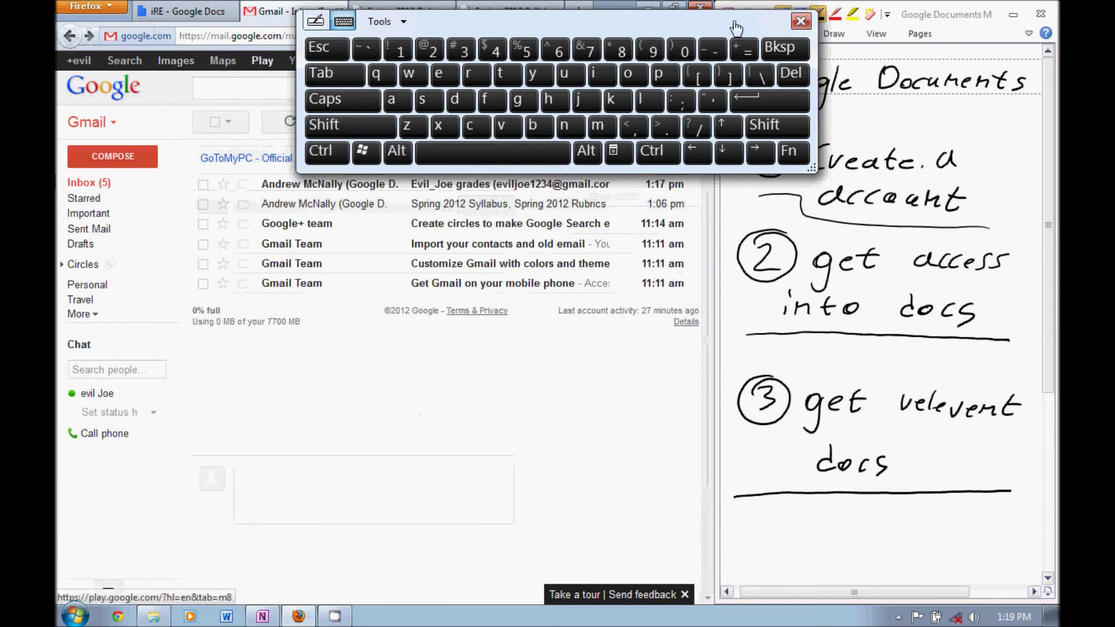
click(337, 184)
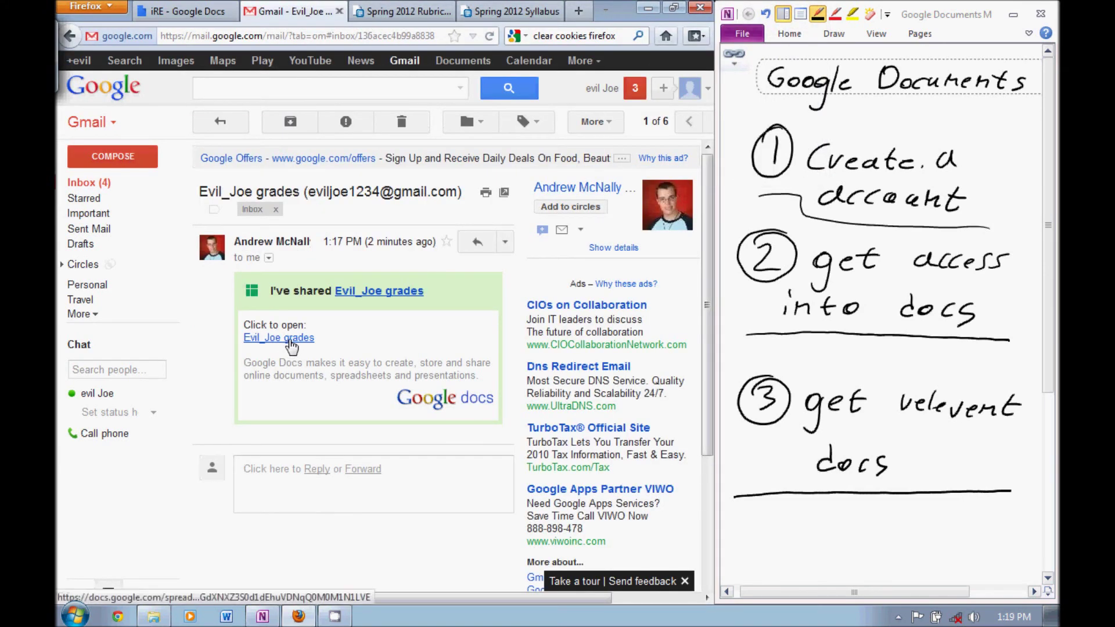
click(290, 336)
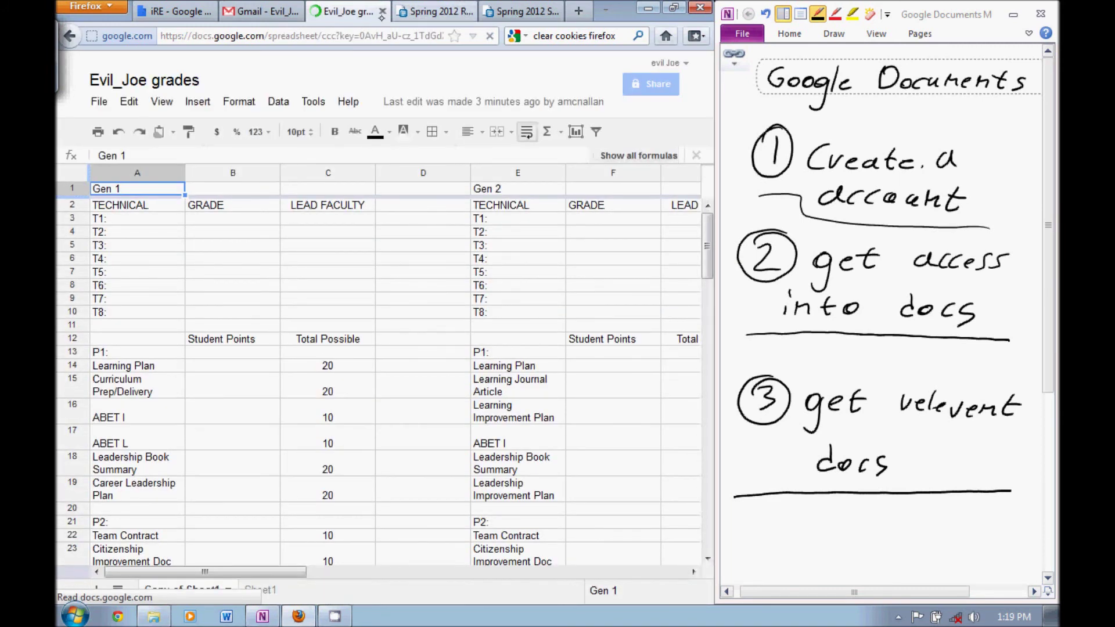
From the Docs home list, add the grades, Spring 2012 Syllabus and Spring 2012 Rubrics spreadsheets to the iRE collection, and open that collection
click(184, 13)
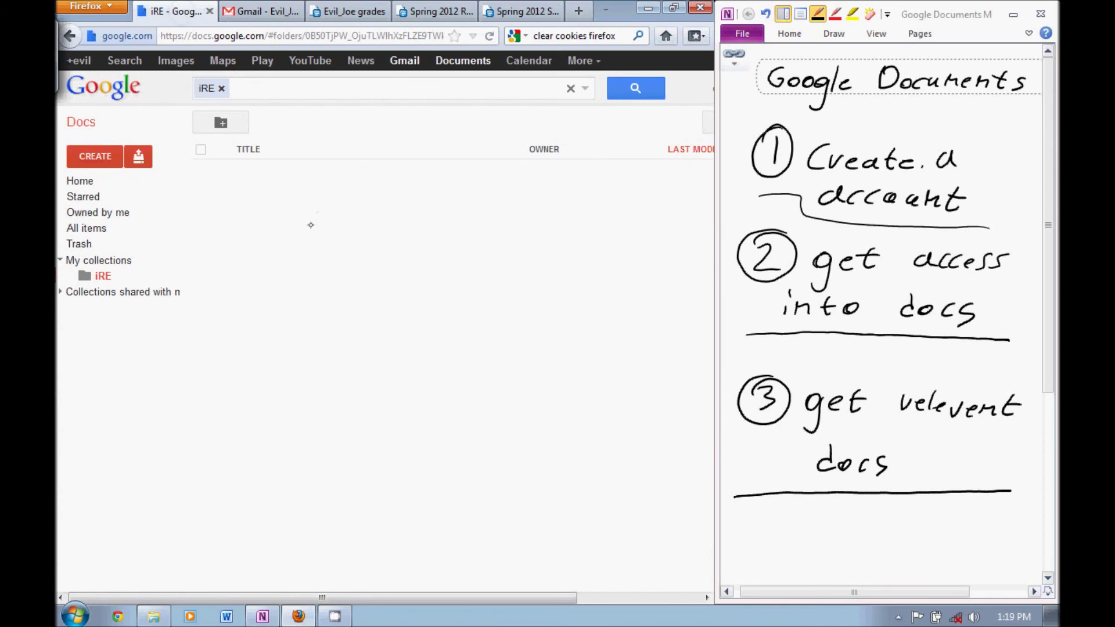
click(98, 180)
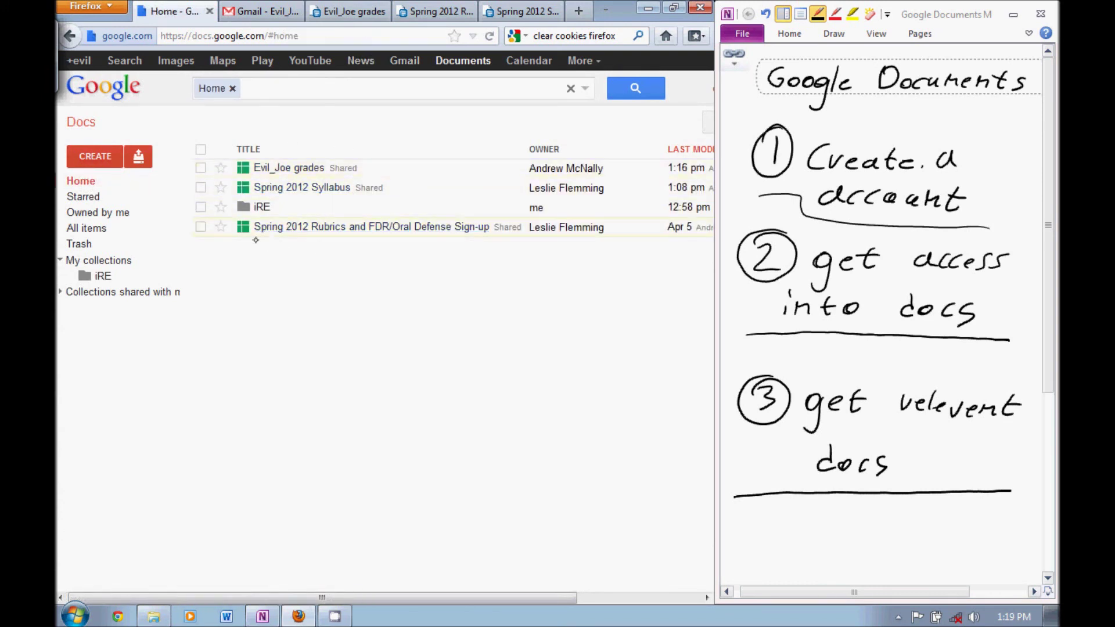
click(201, 227)
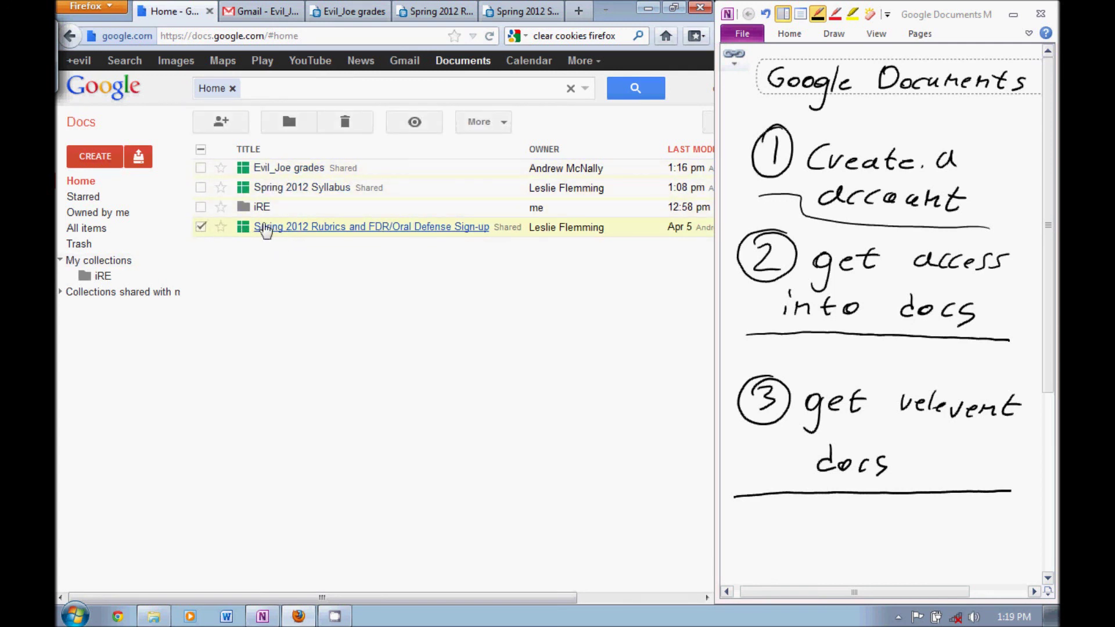
click(199, 168)
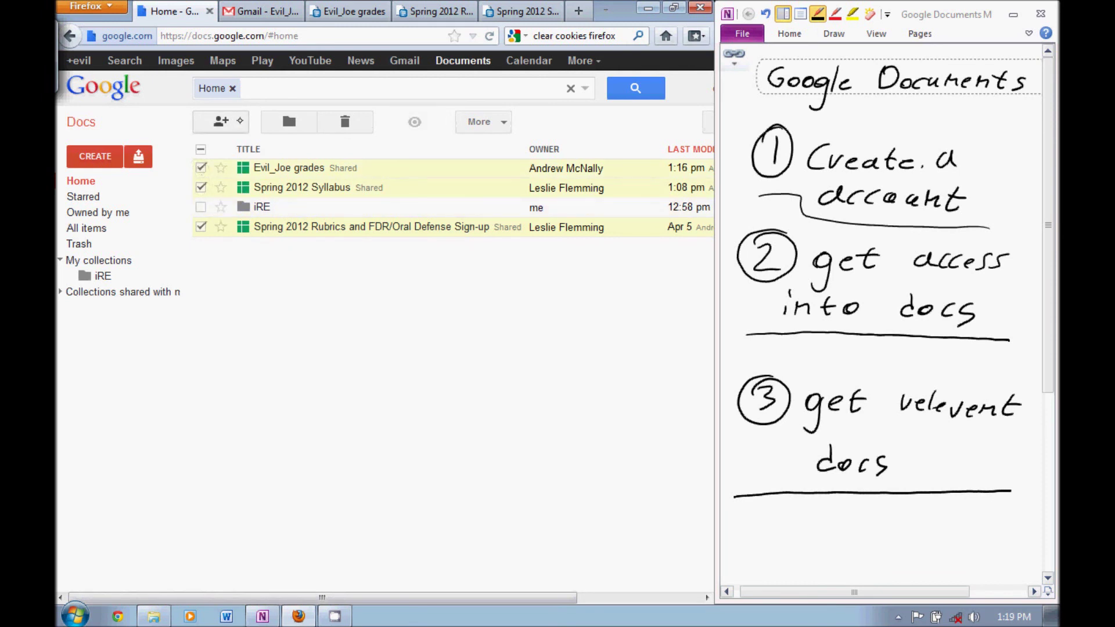
click(298, 124)
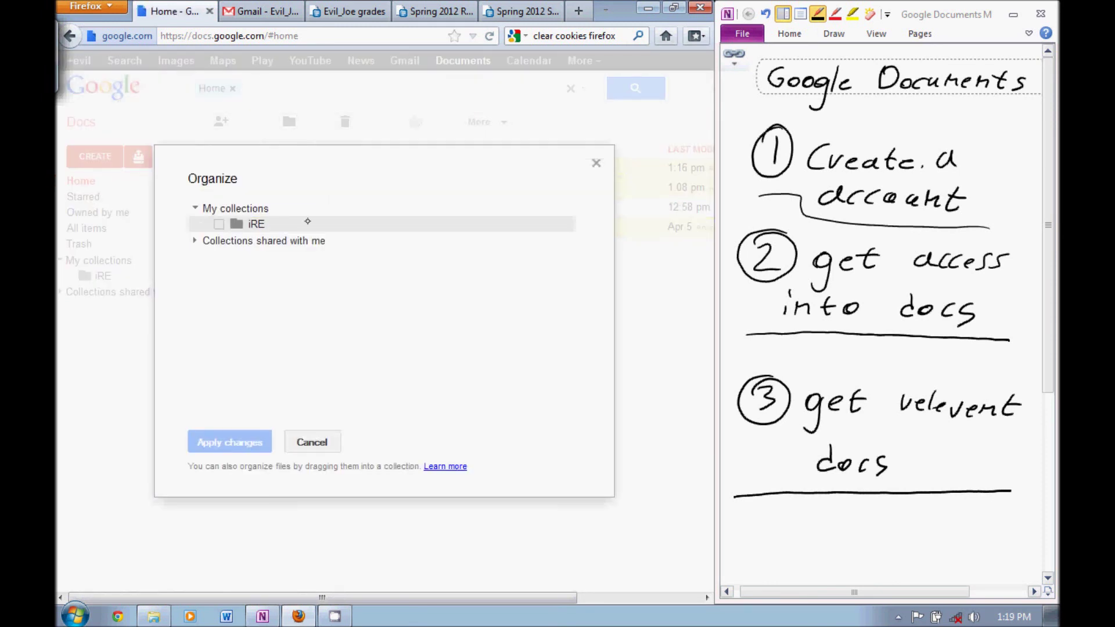
click(218, 224)
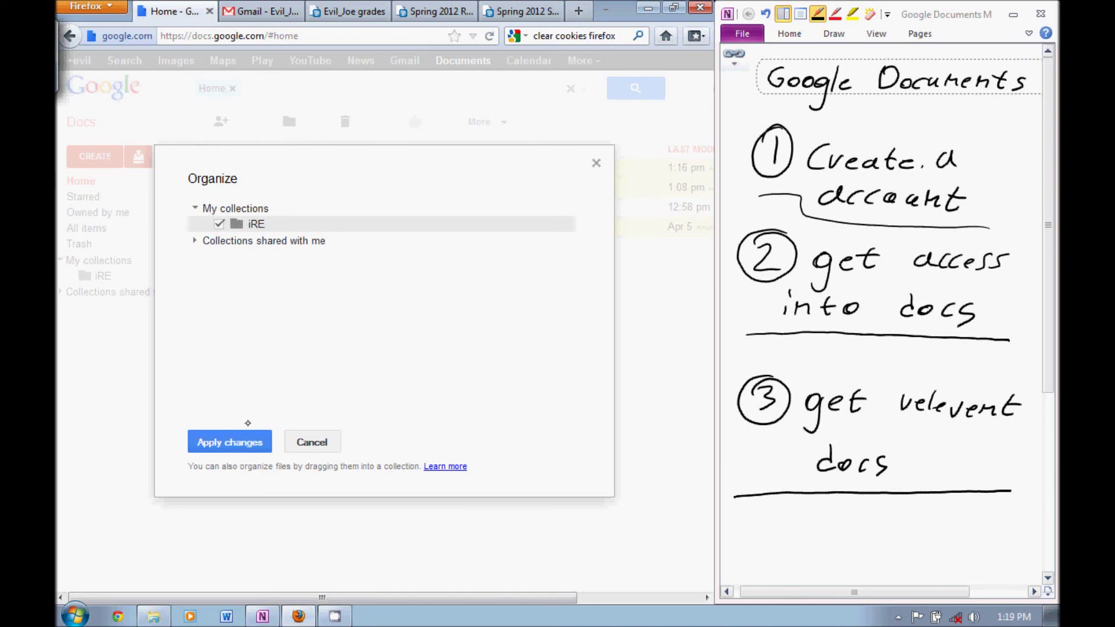
click(249, 440)
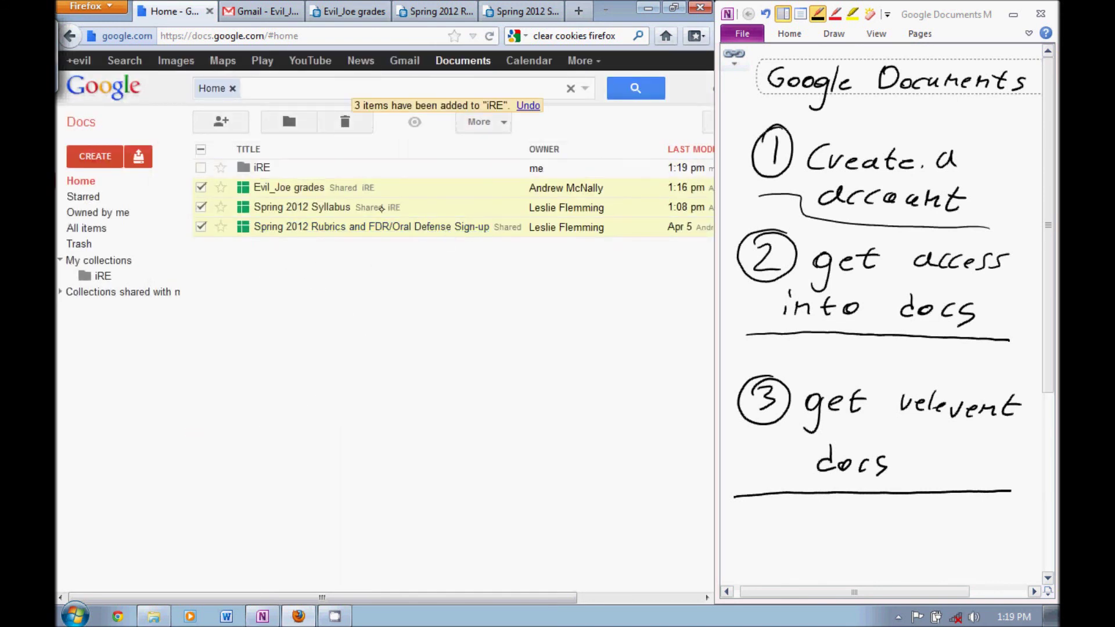
click(404, 207)
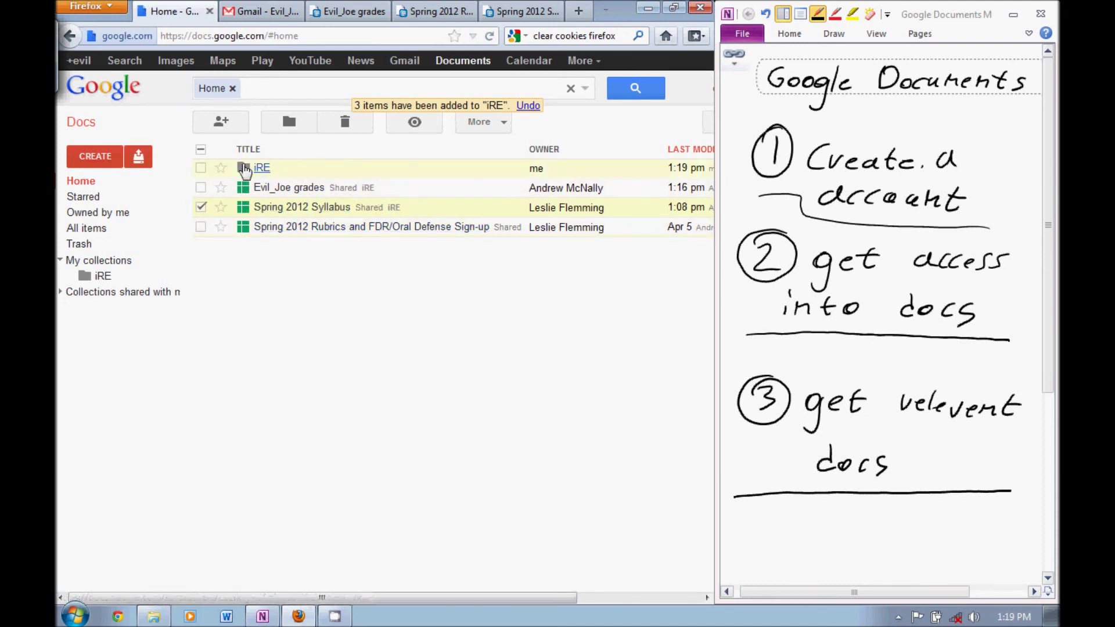
click(262, 168)
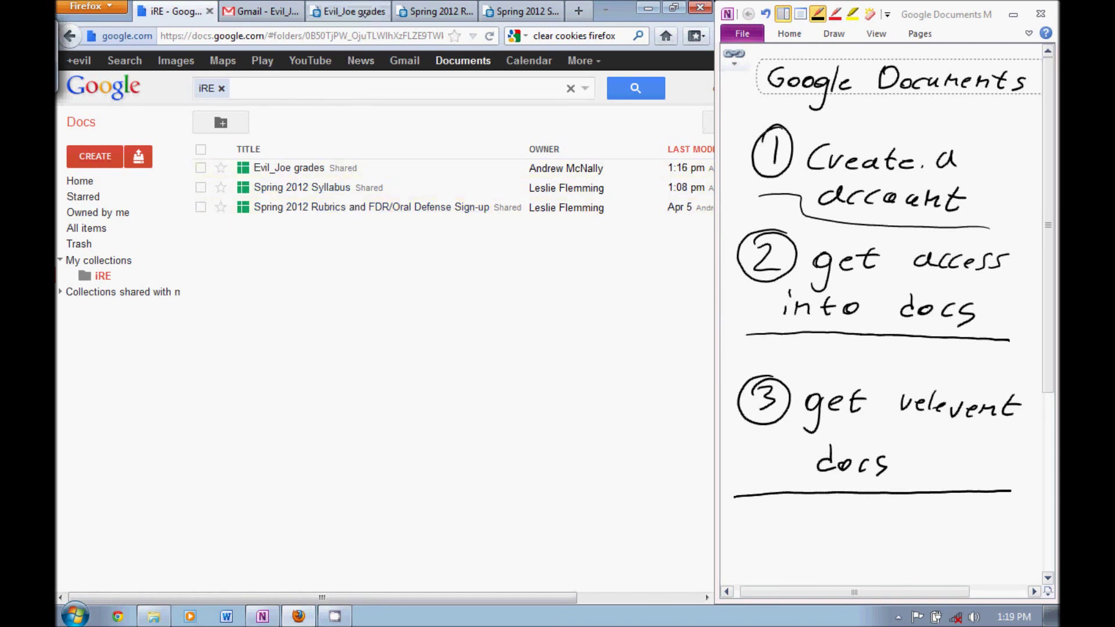
Look through the rows of the open grades, Spring 2012 Rubrics and Spring 2012 Syllabus spreadsheets
click(350, 11)
drag(707, 241, 712, 390)
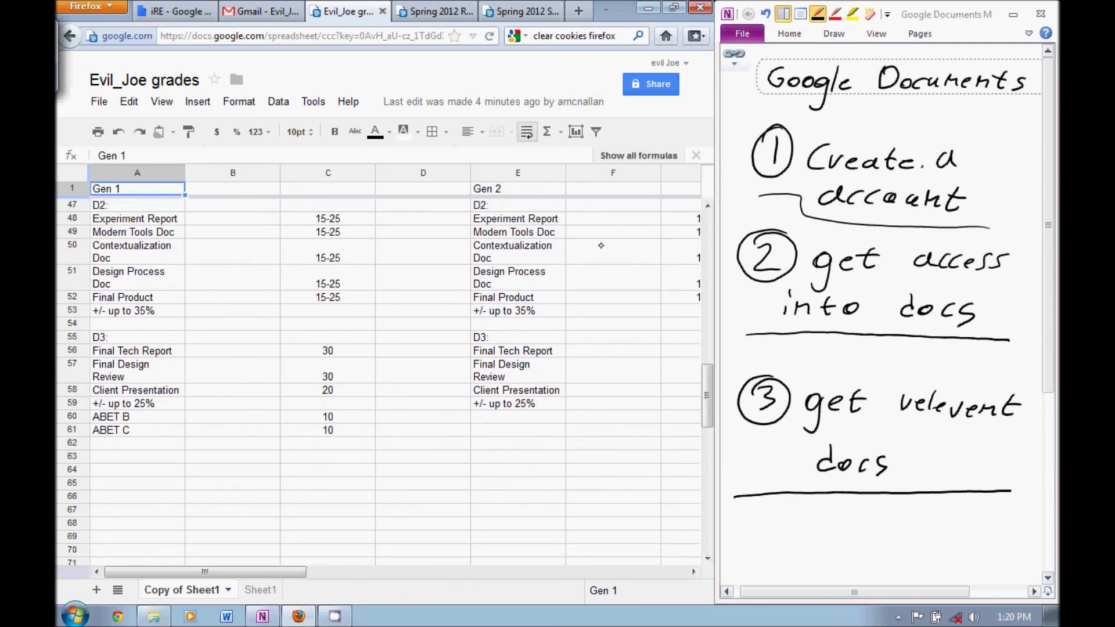
click(434, 10)
drag(706, 248, 690, 299)
click(513, 12)
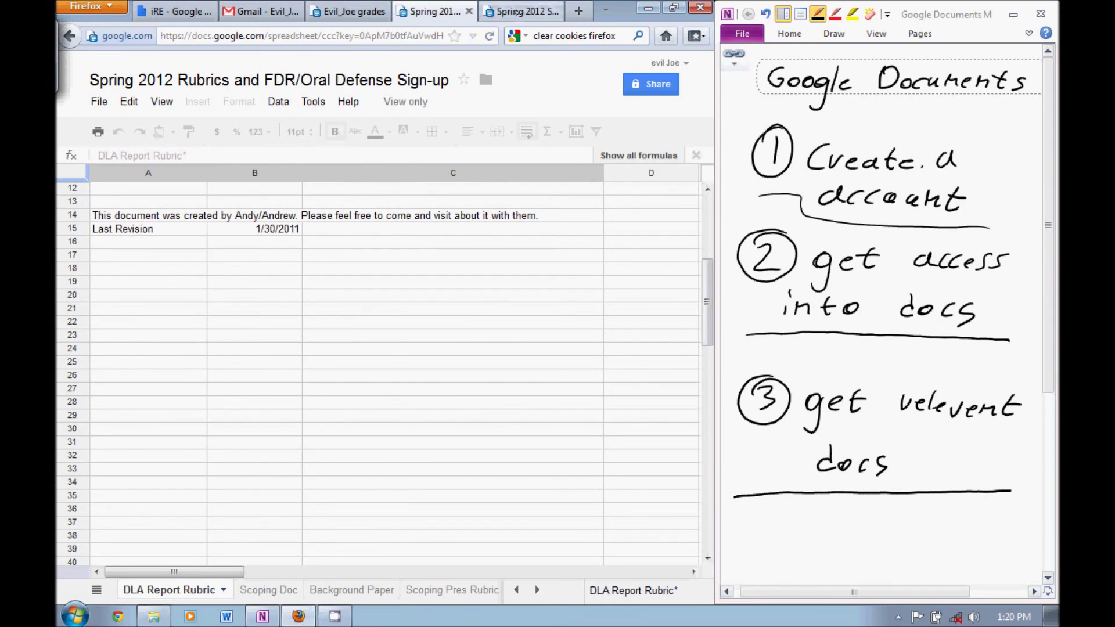
drag(704, 251, 698, 343)
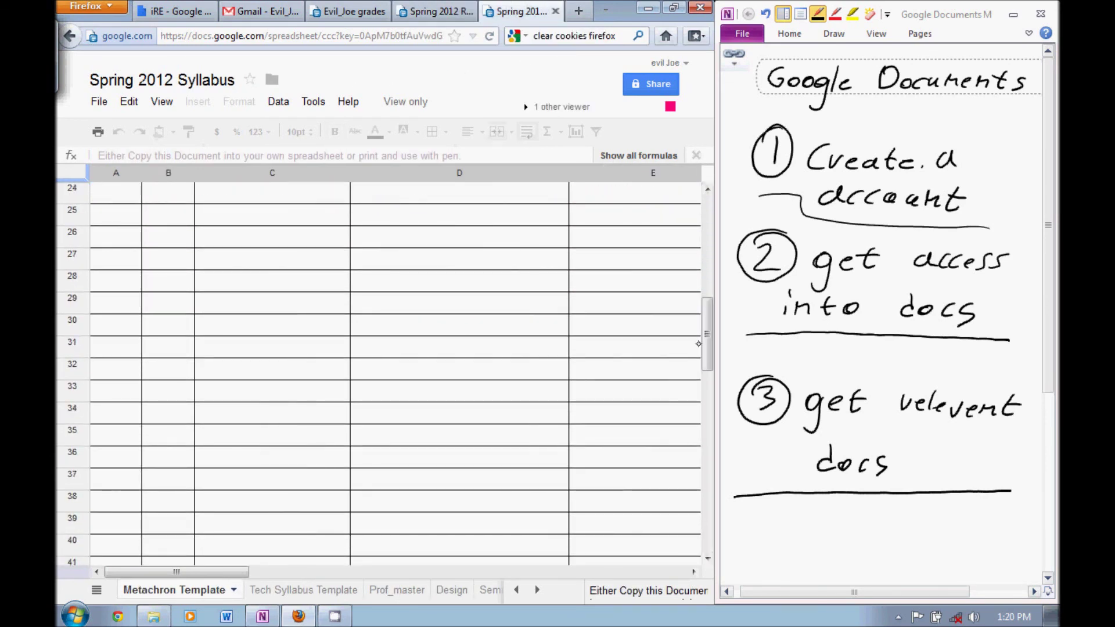
Close the three open spreadsheets and Gmail, keeping only the iRE collection in Google Docs open
click(550, 12)
click(550, 12)
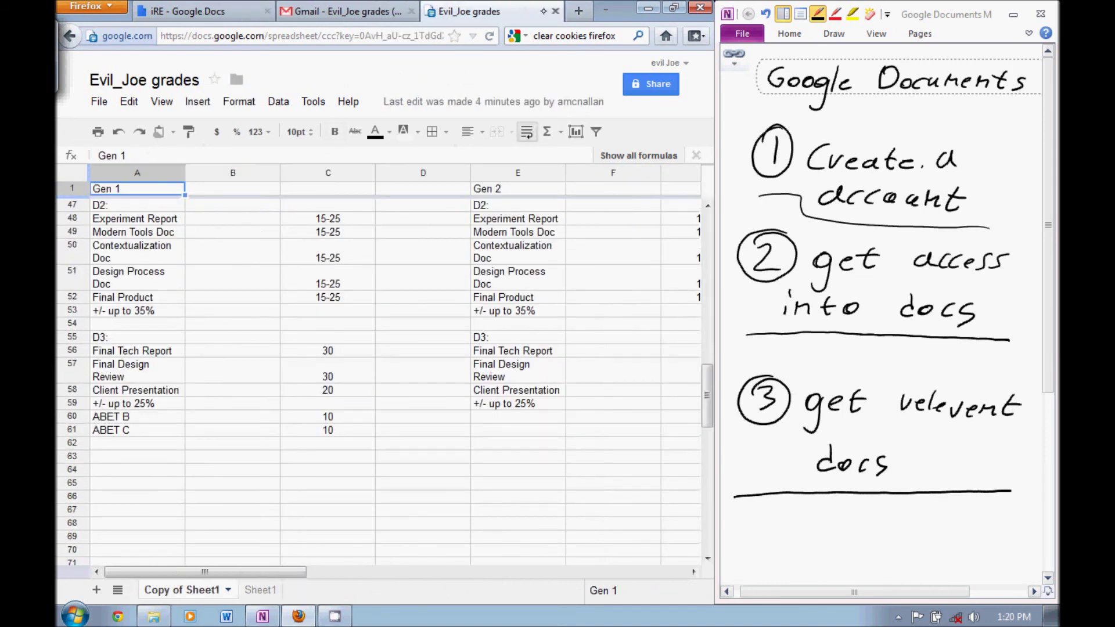
click(553, 11)
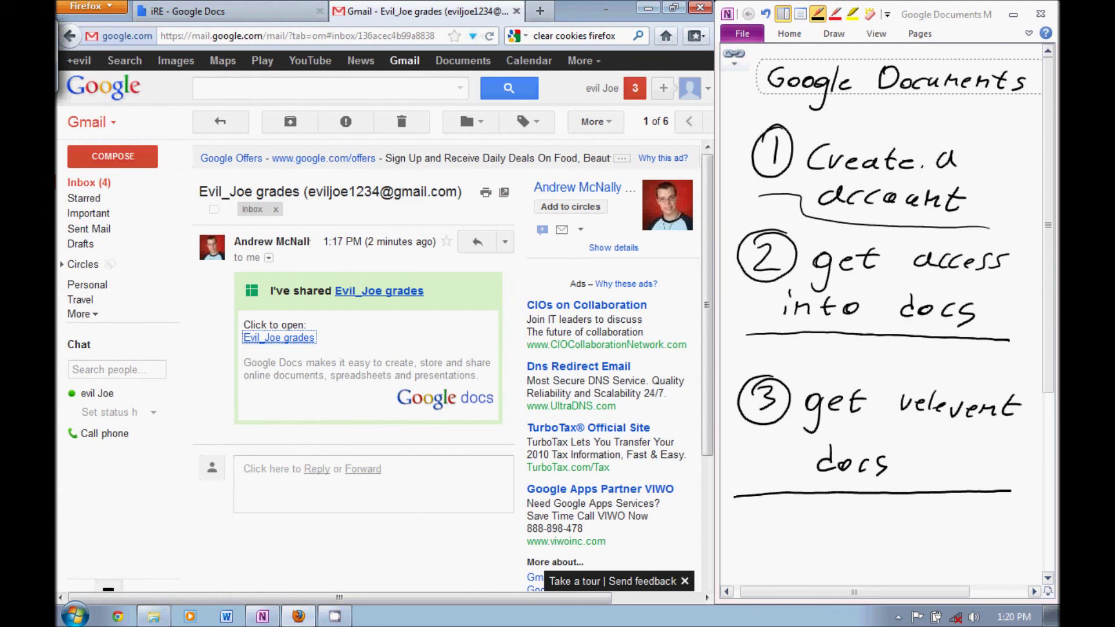
click(515, 10)
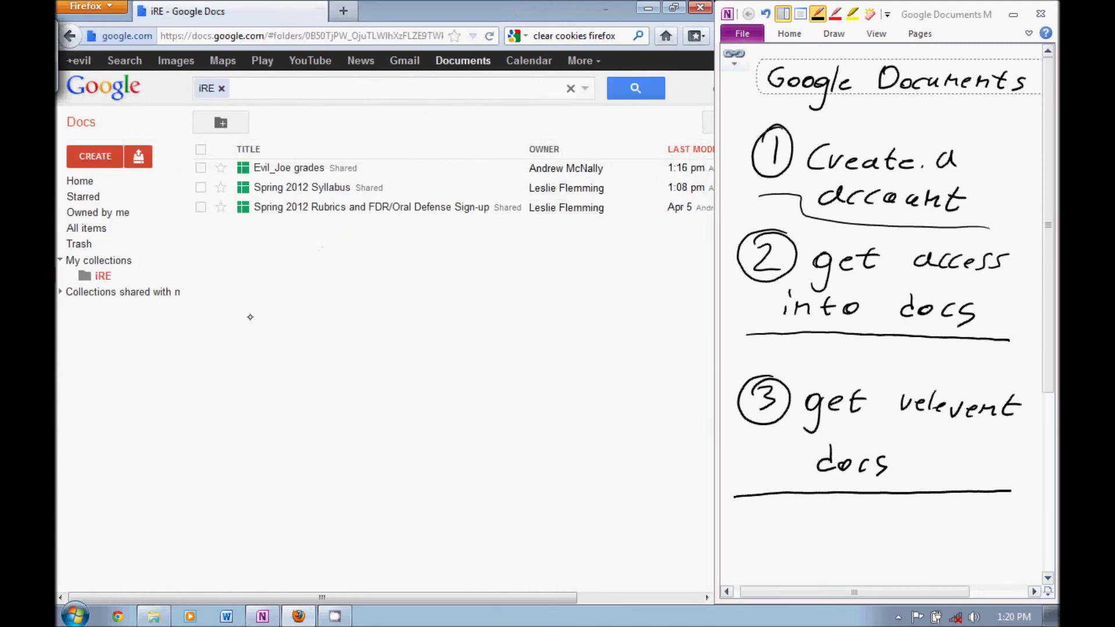